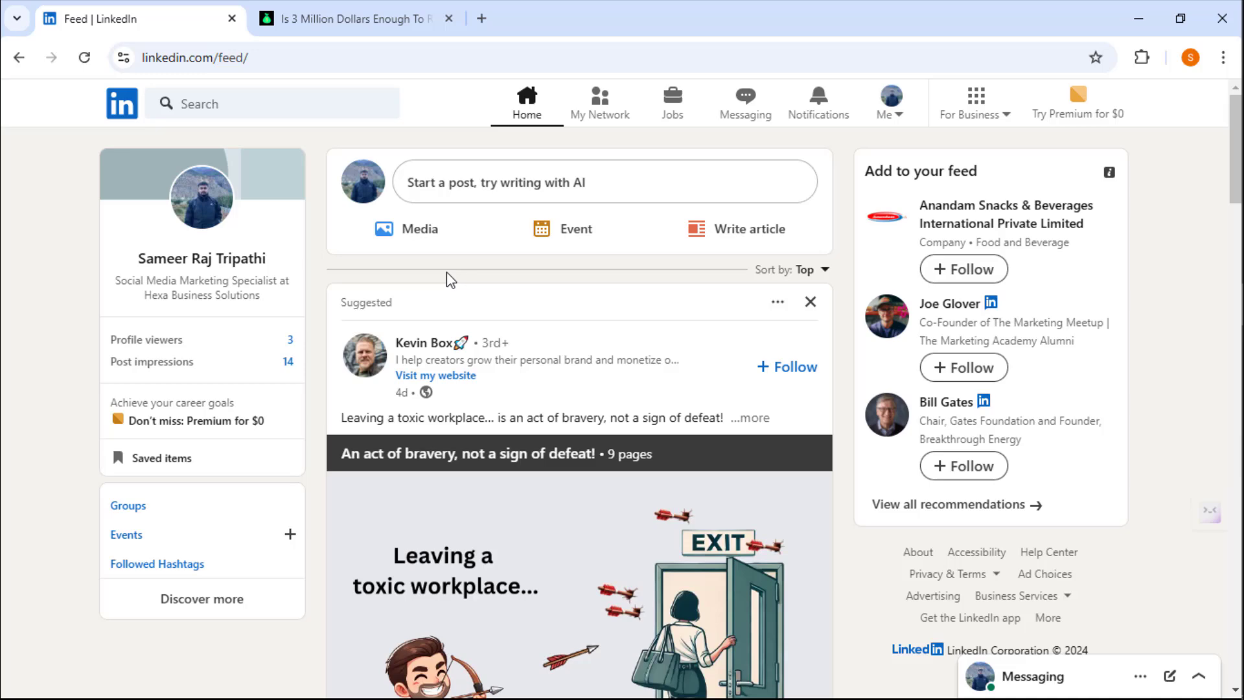
Step: Open a blank LinkedIn article draft via Write article
left_click(764, 237)
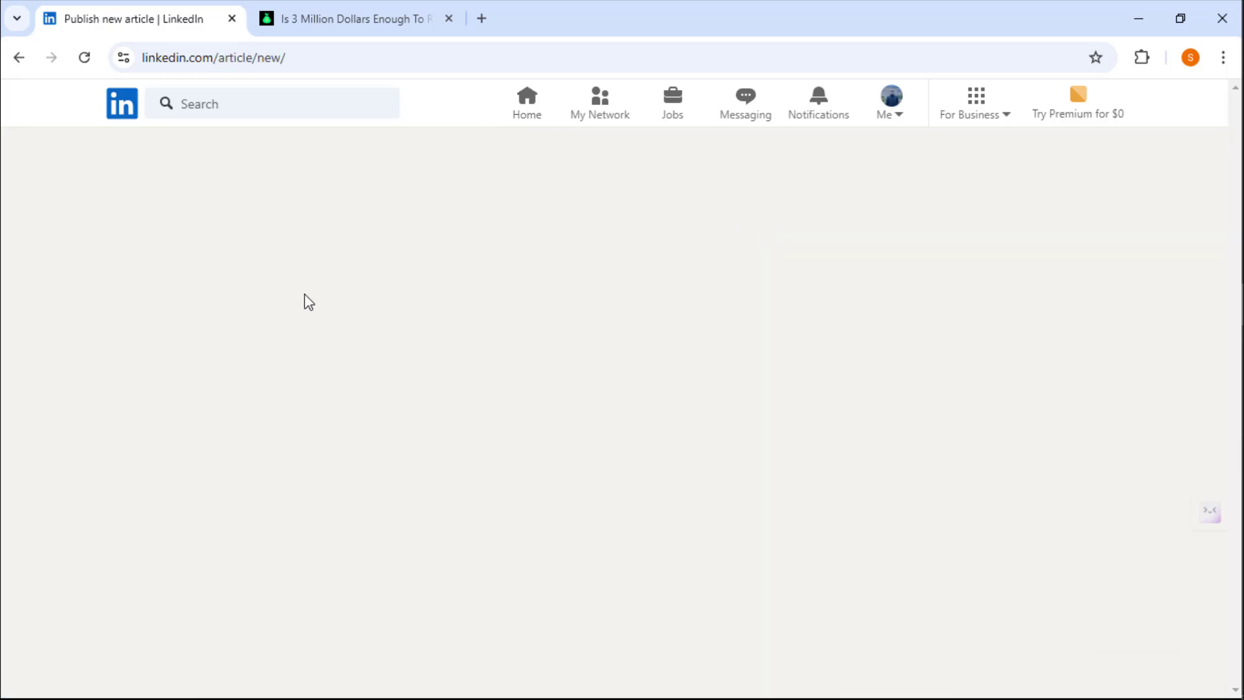
scroll(197, 429, "down", 1)
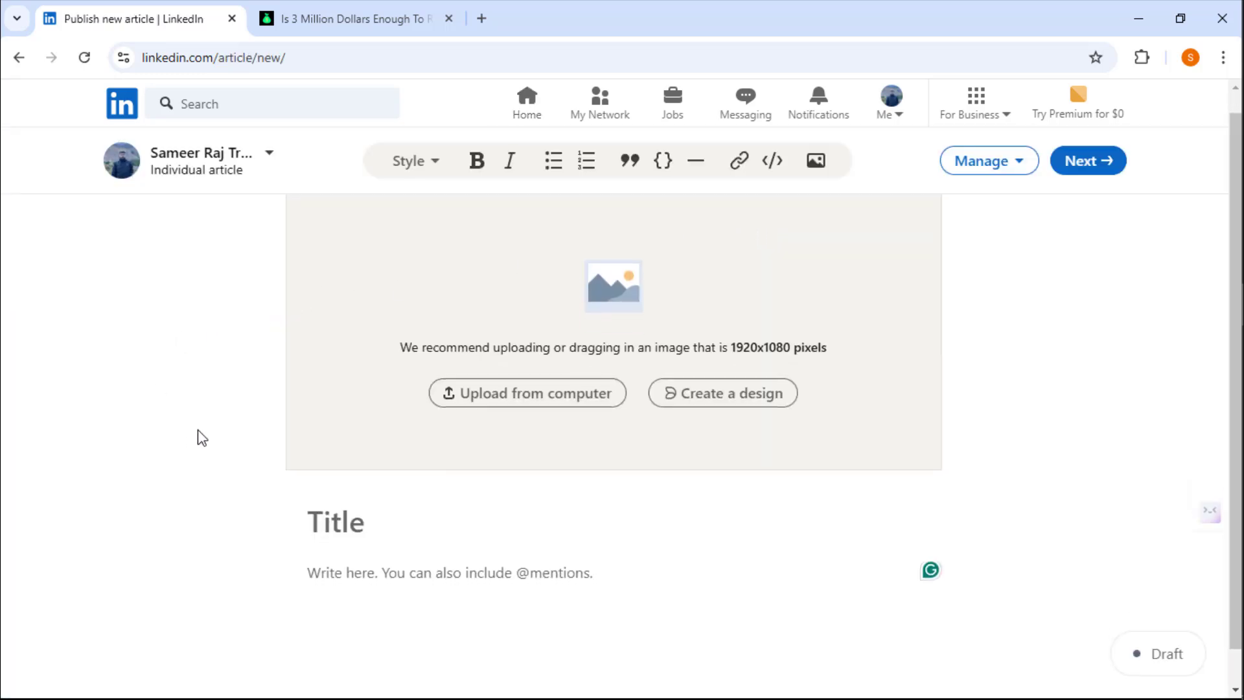
Step: On the blog tab, select the post text from 'Let us imagine' down to 'Starting Capital:'
left_click(341, 14)
scroll(202, 382, "down", 15)
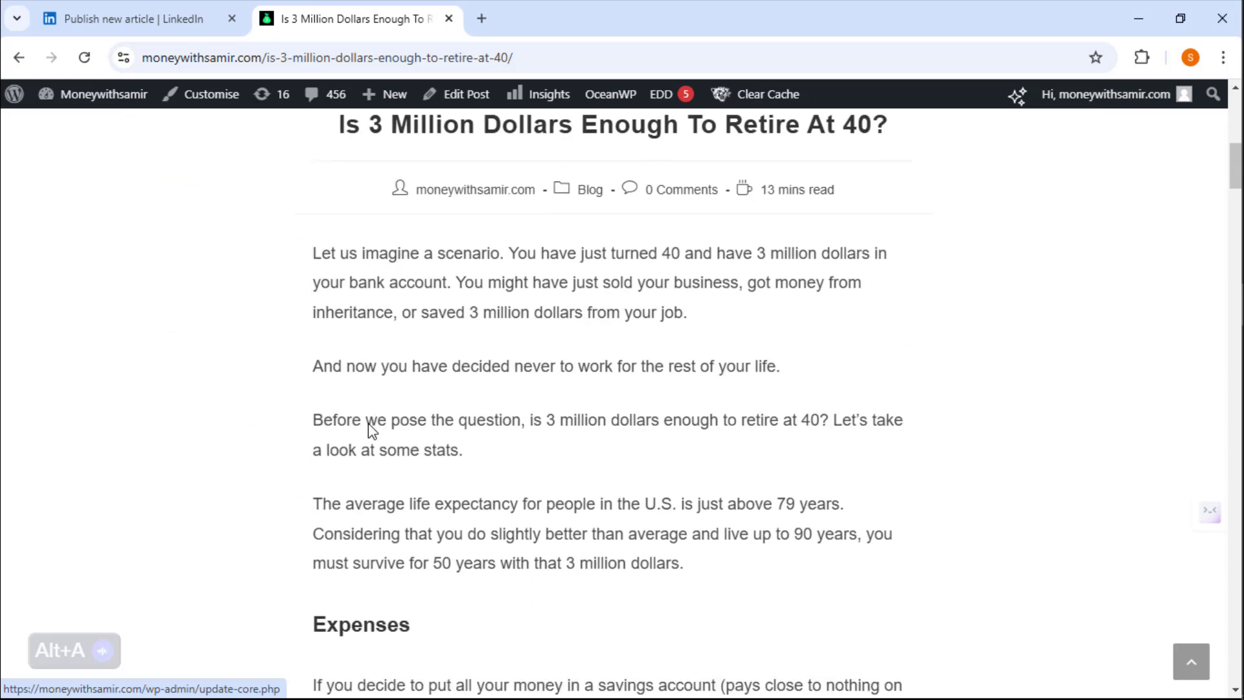
scroll(369, 428, "down", 15)
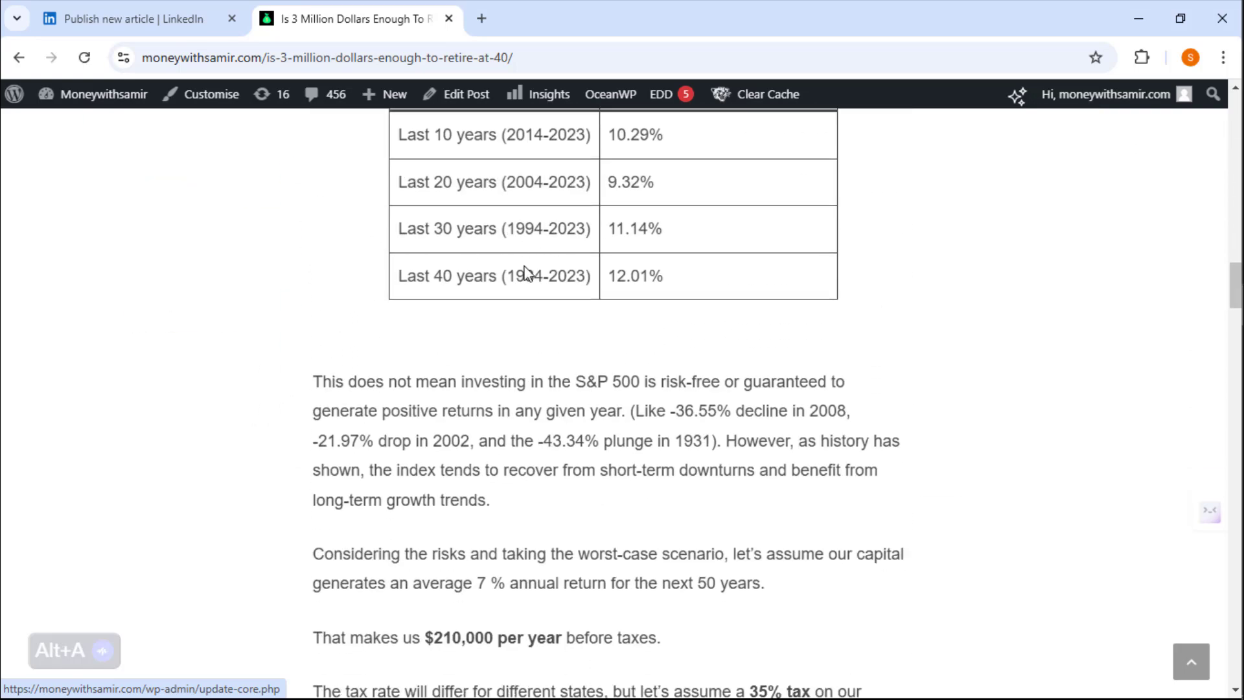
scroll(529, 274, "up", 4)
scroll(350, 376, "down", 20)
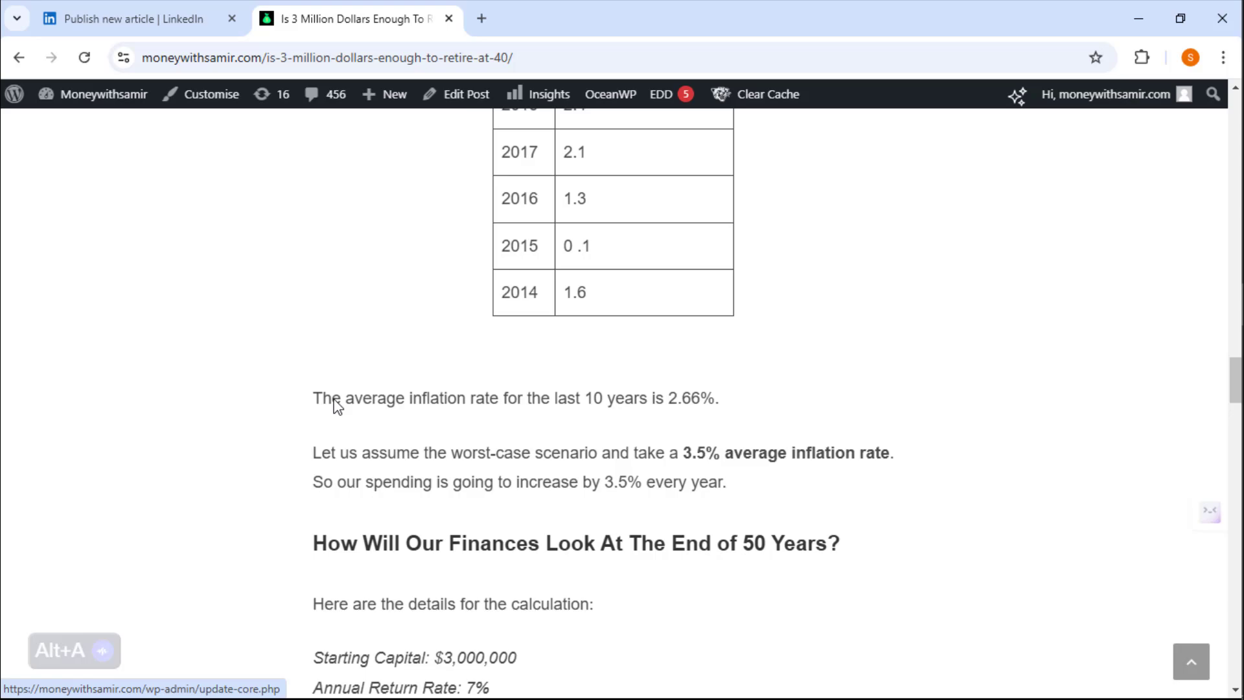
scroll(338, 407, "up", 20)
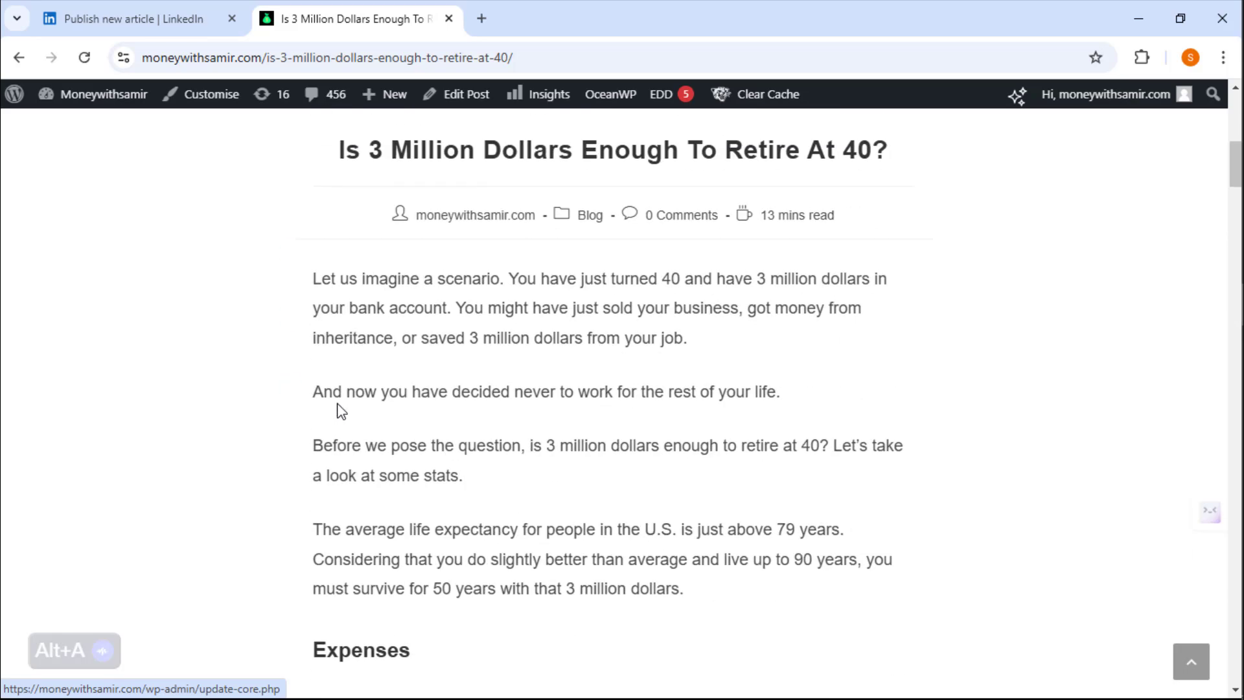
left_click_drag(289, 277, 452, 627)
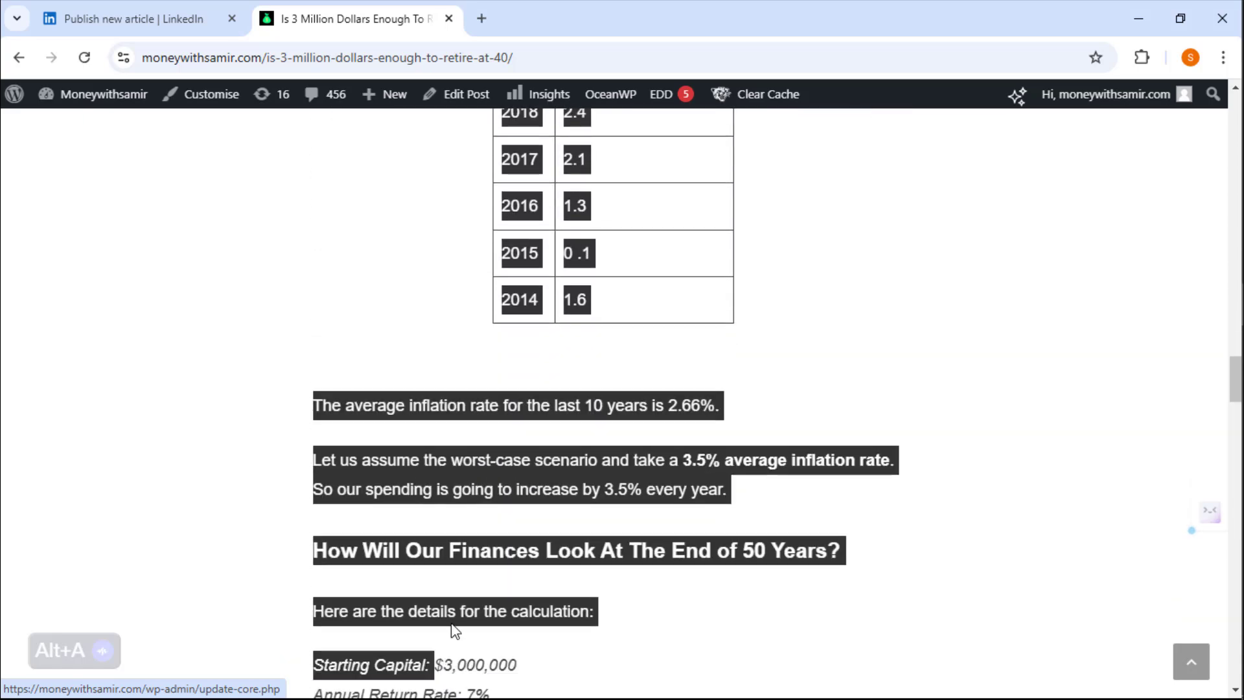
Step: Paste the copied blog text into the LinkedIn article body and review it
left_click(197, 18)
key("ctrl+v")
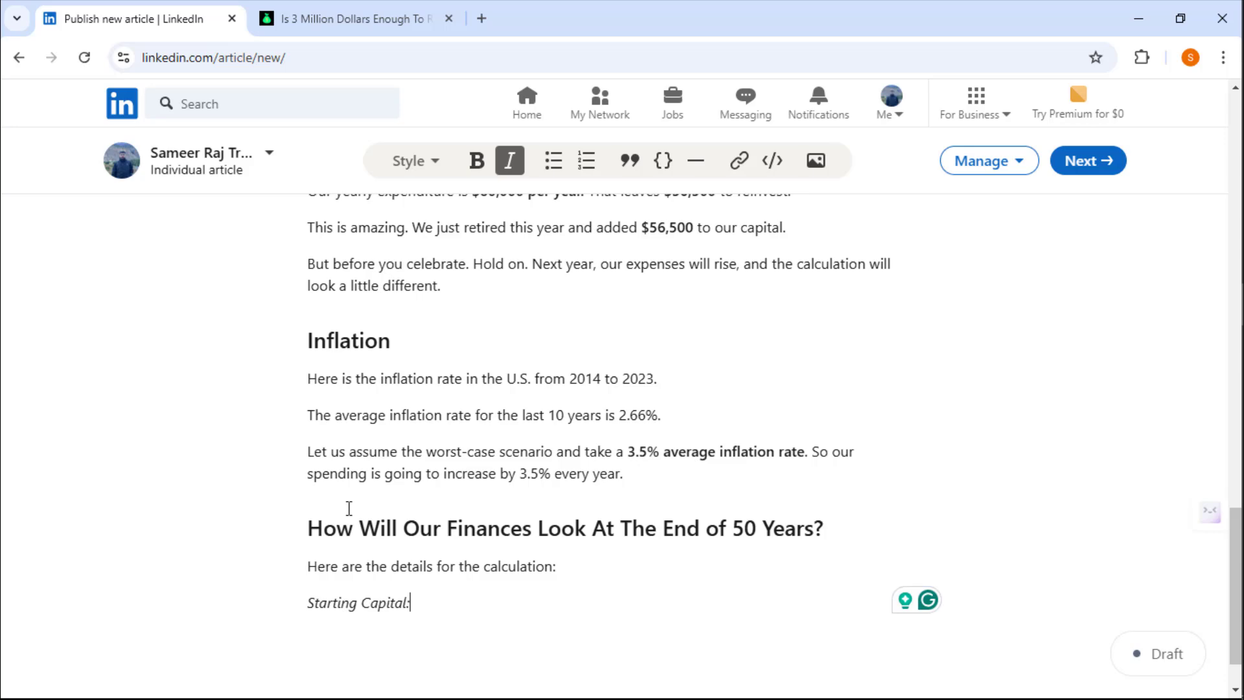
scroll(313, 504, "up", 3)
scroll(319, 488, "up", 7)
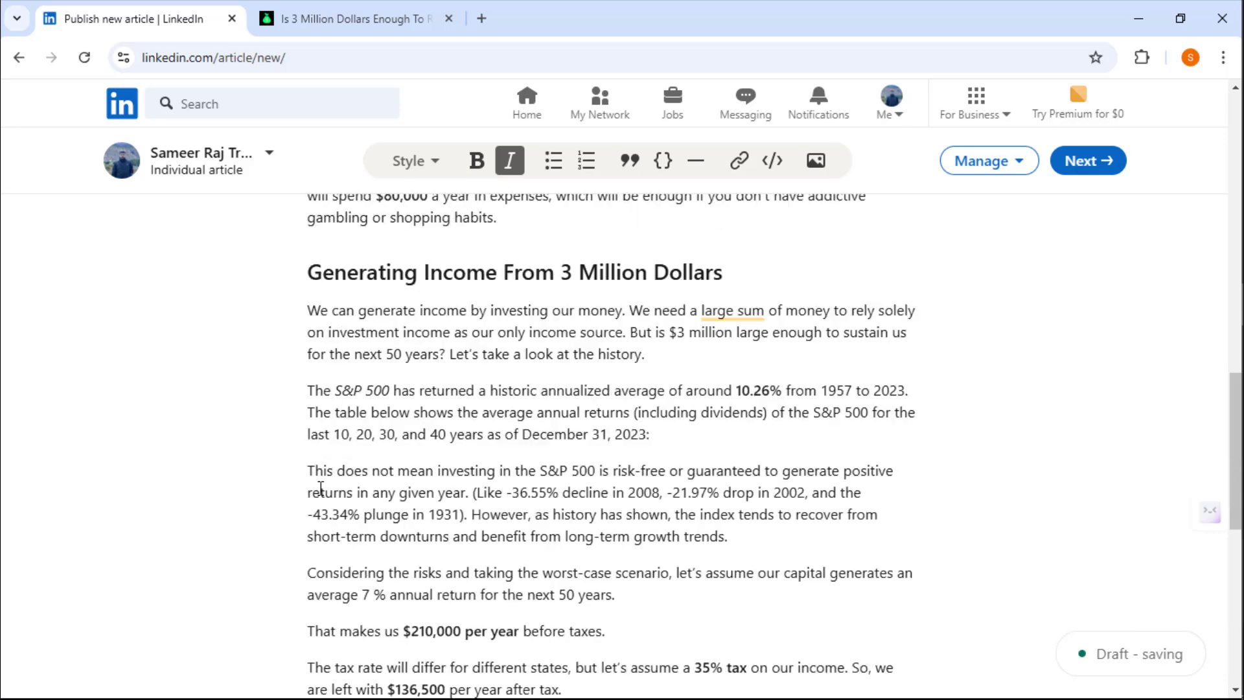
scroll(319, 466, "up", 12)
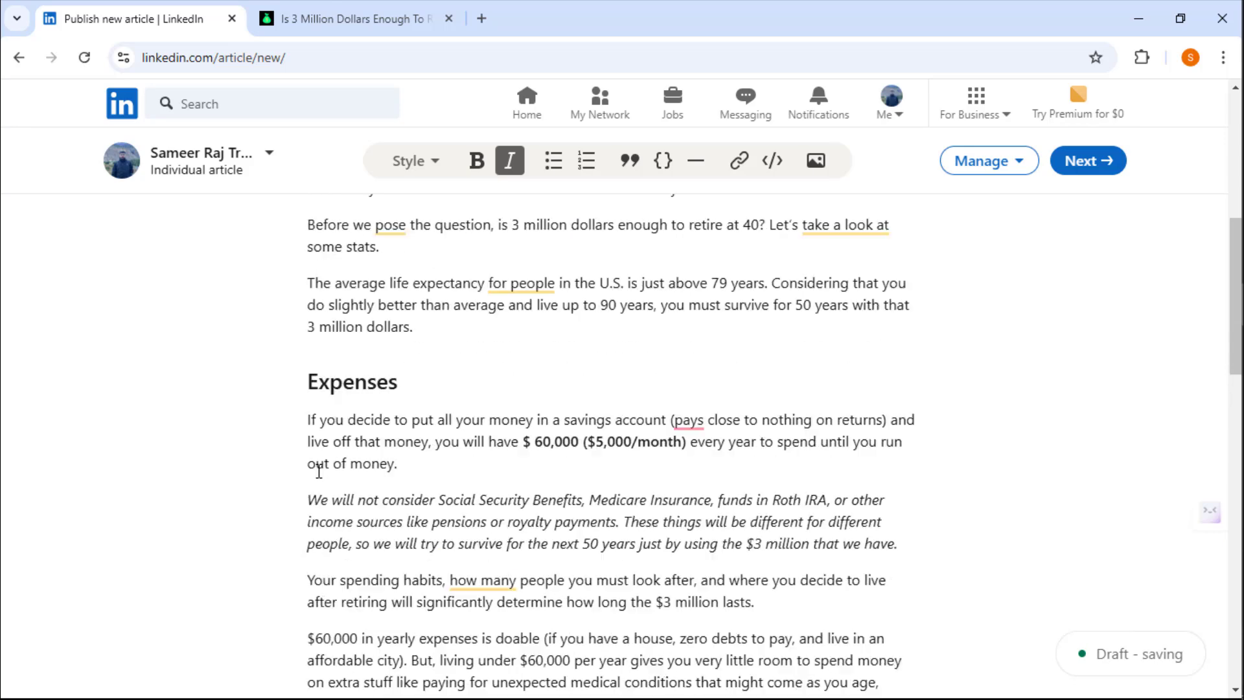
scroll(315, 482, "down", 6)
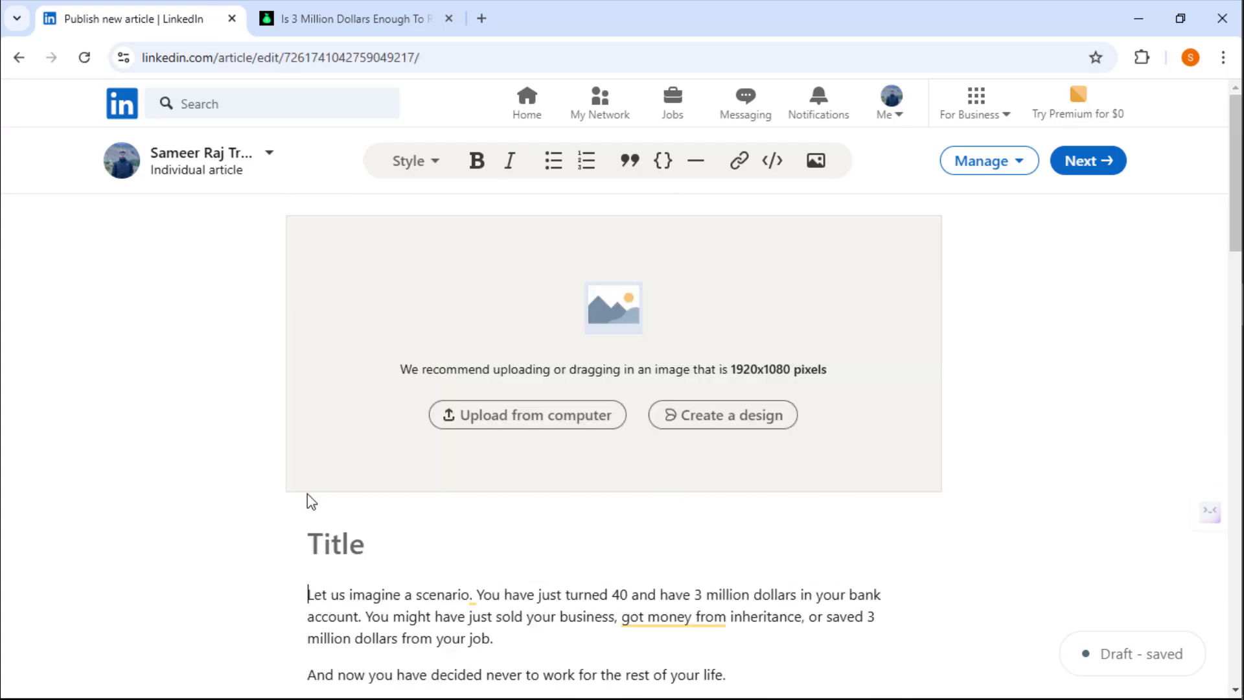
scroll(345, 513, "down", 7)
scroll(347, 513, "down", 3)
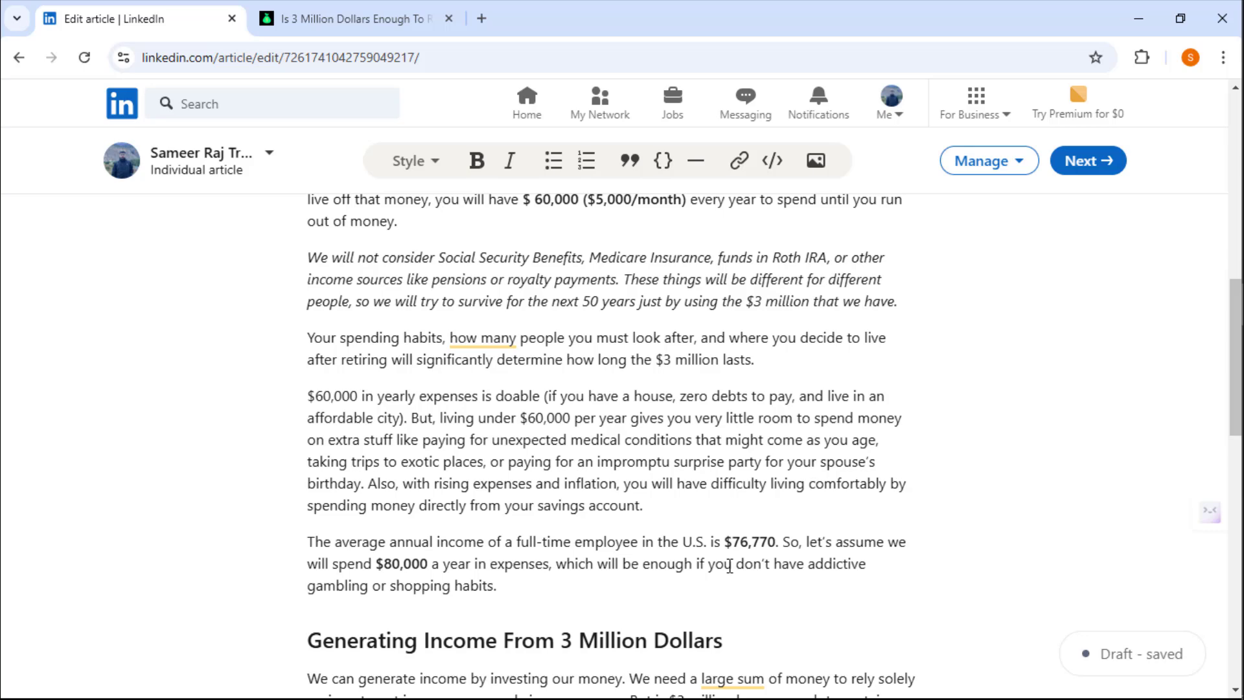
scroll(542, 540, "up", 1)
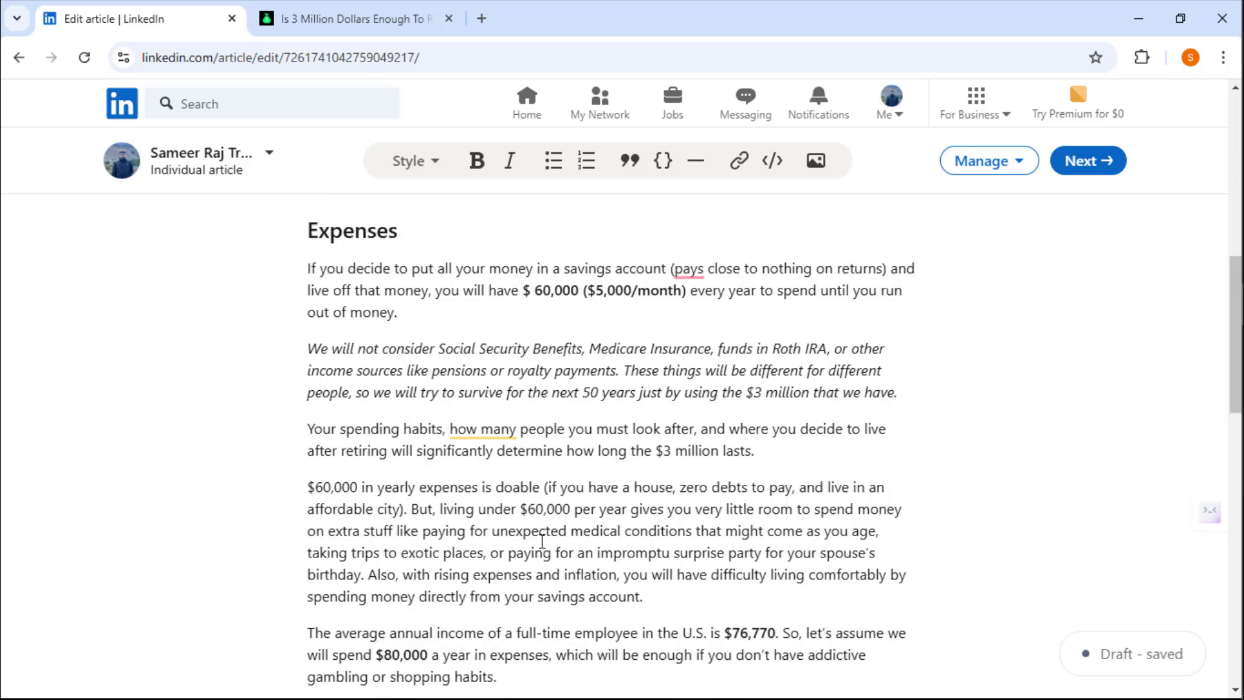
scroll(326, 499, "down", 1)
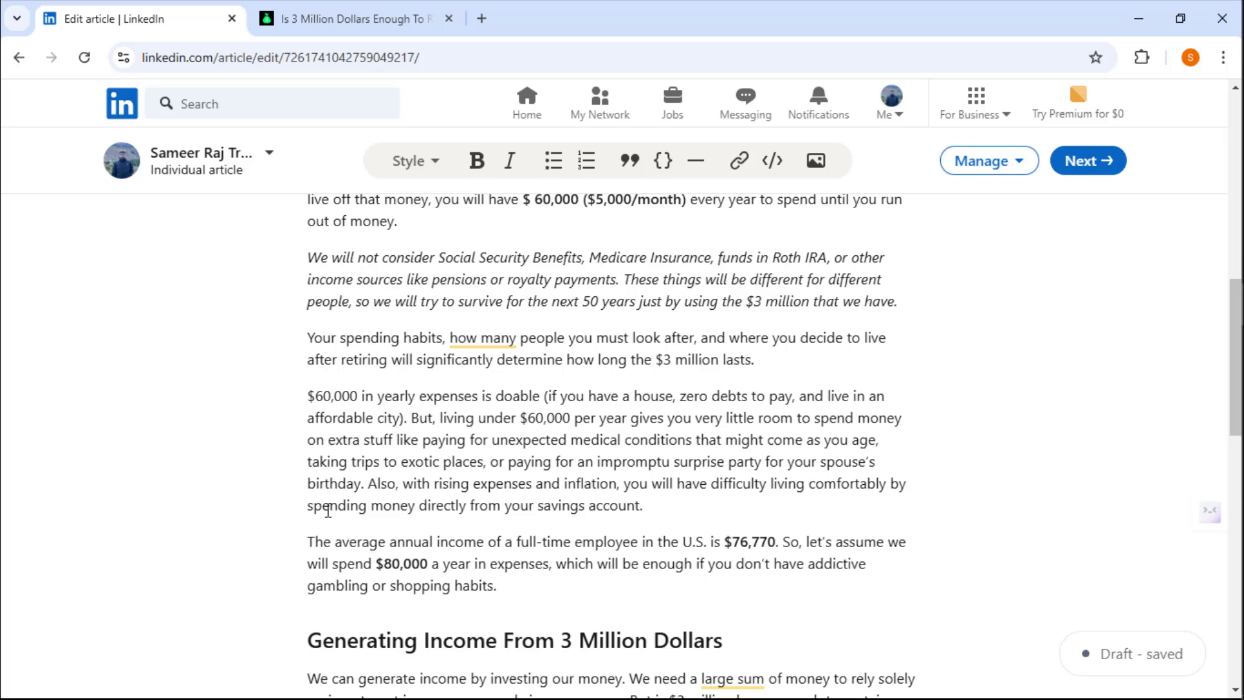
scroll(328, 512, "down", 1)
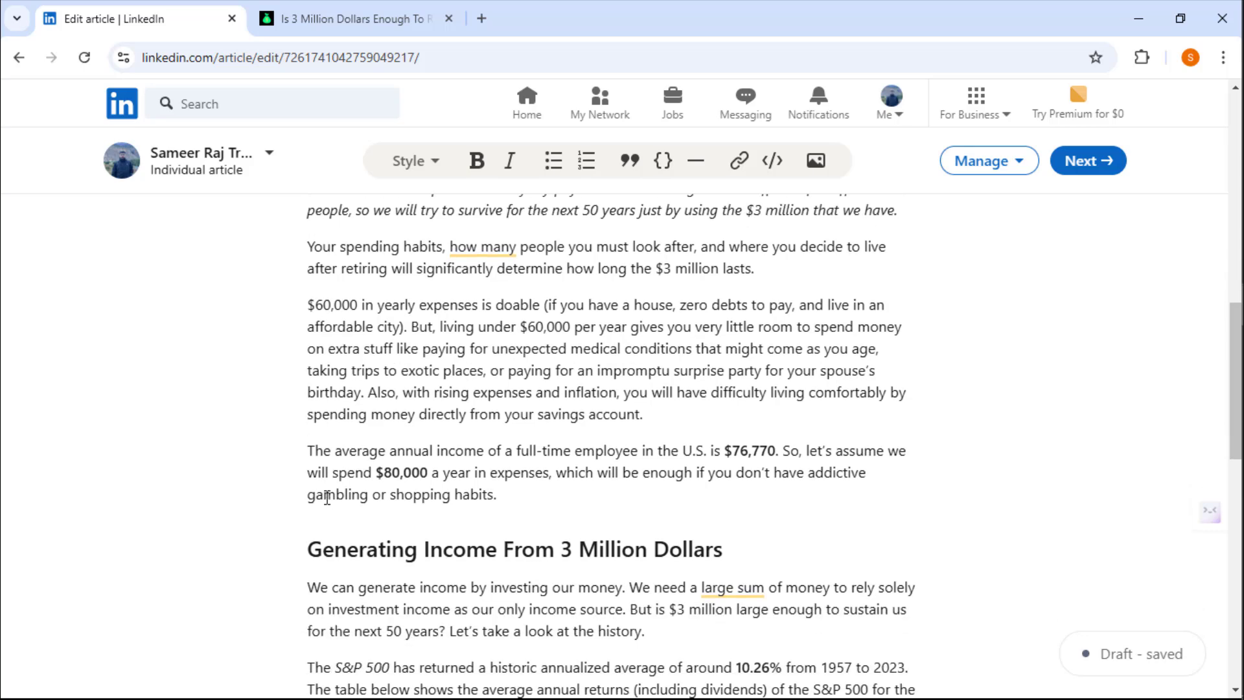
scroll(327, 497, "down", 1)
Step: Compare the pasted draft against the original blog post
left_click(331, 14)
scroll(477, 341, "up", 2)
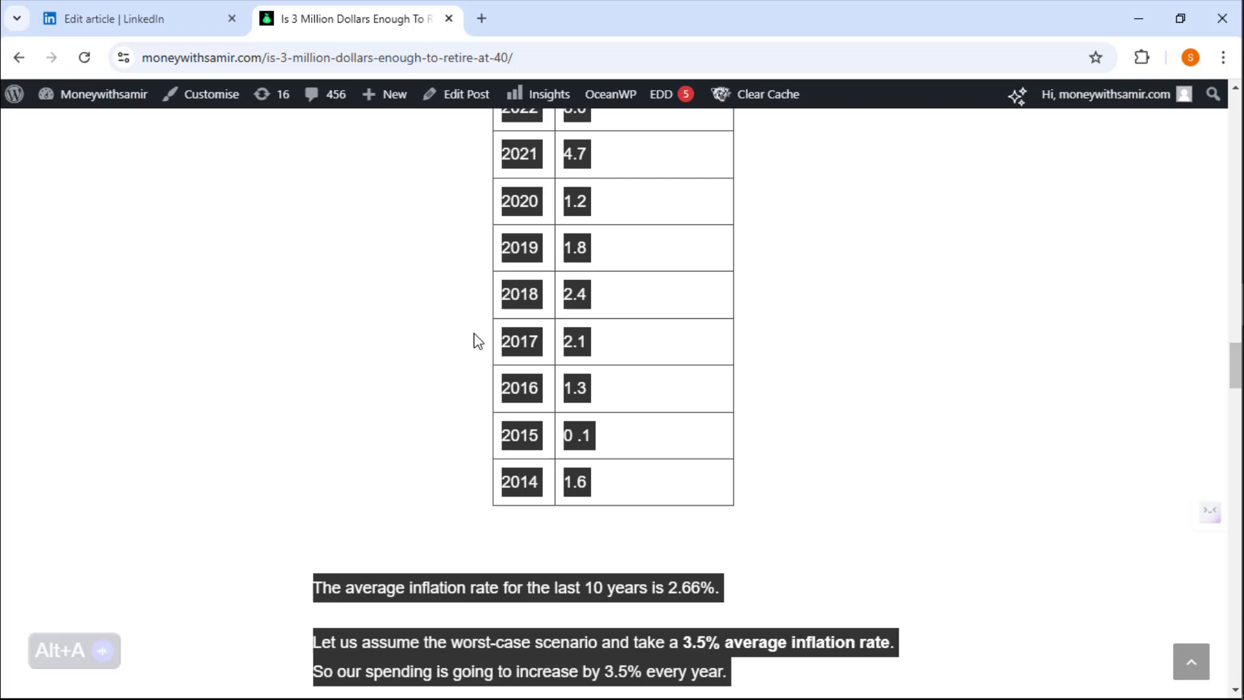
scroll(477, 340, "up", 2)
left_click(123, 15)
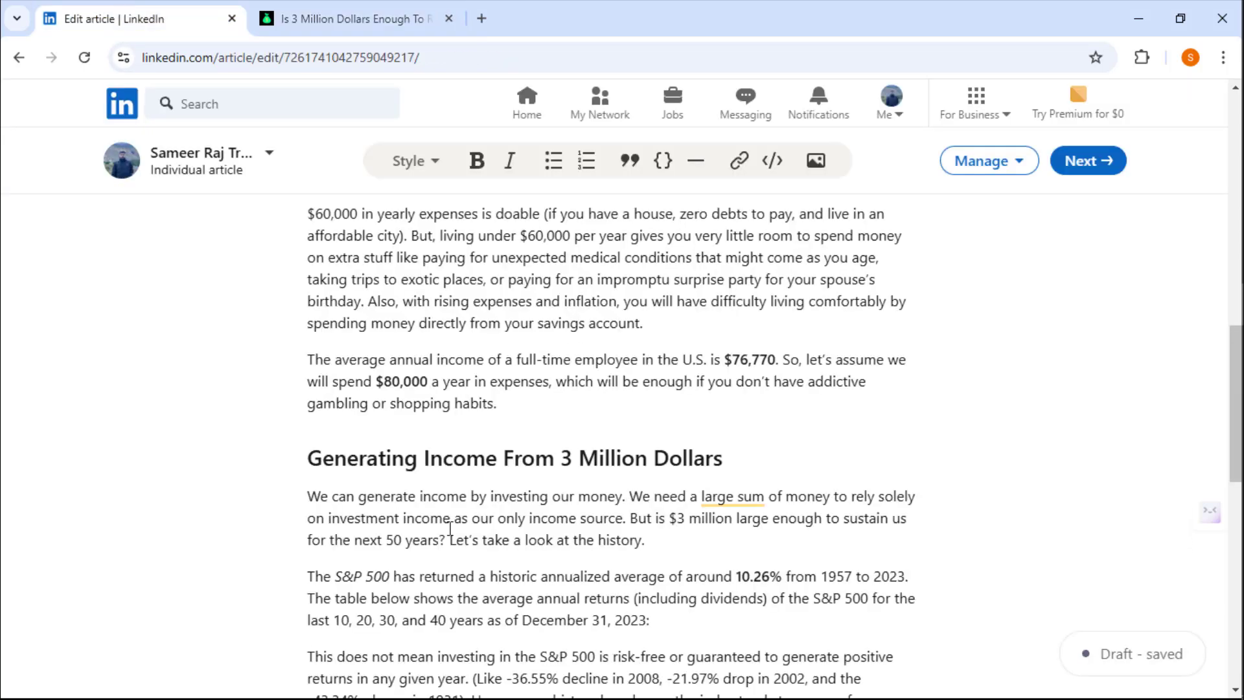
scroll(449, 528, "down", 1)
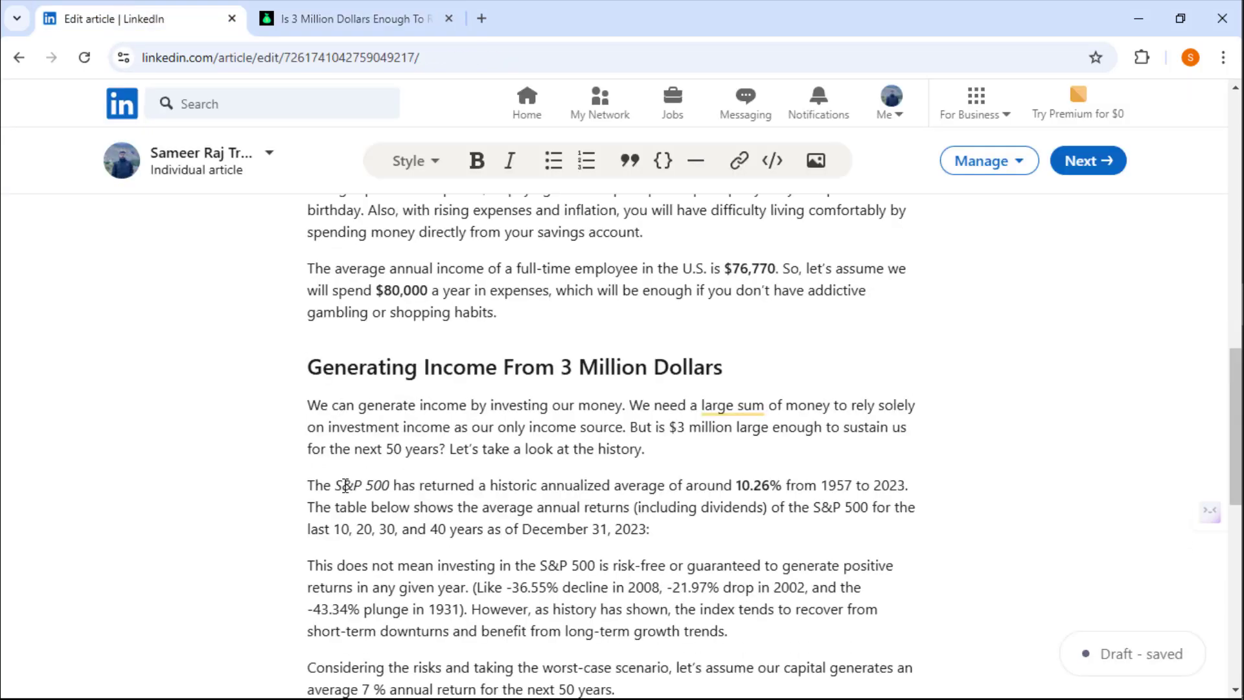
left_click(478, 163)
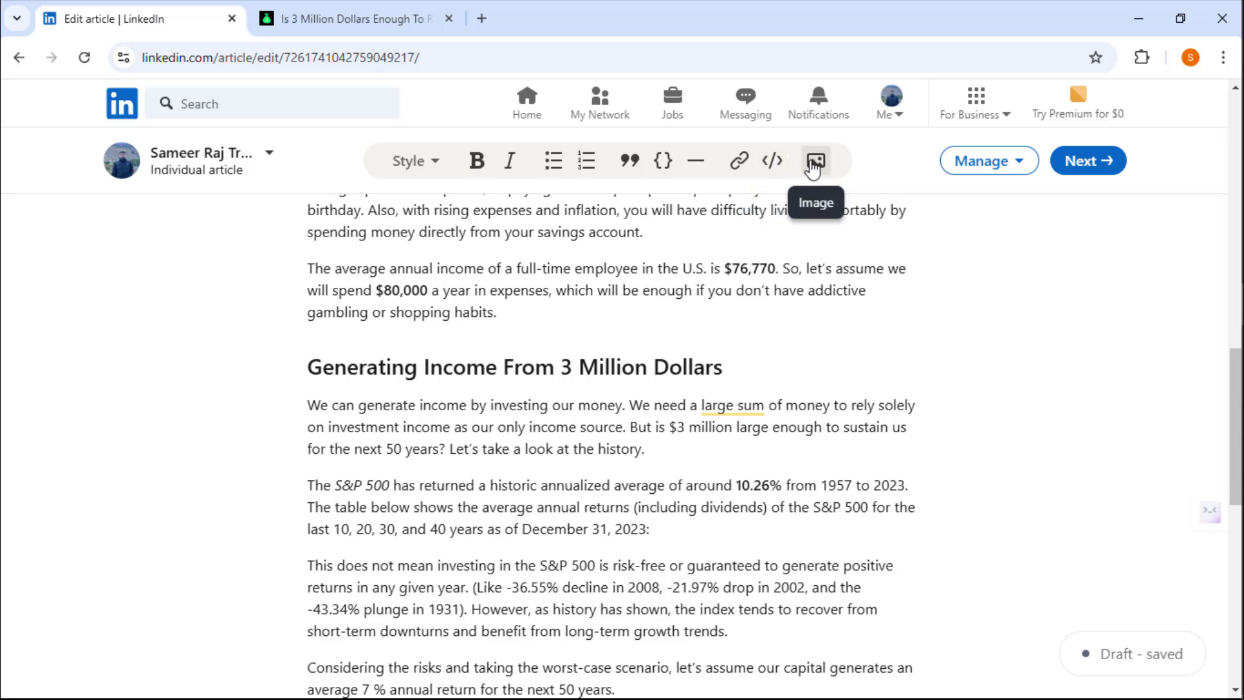
scroll(633, 496, "down", 1)
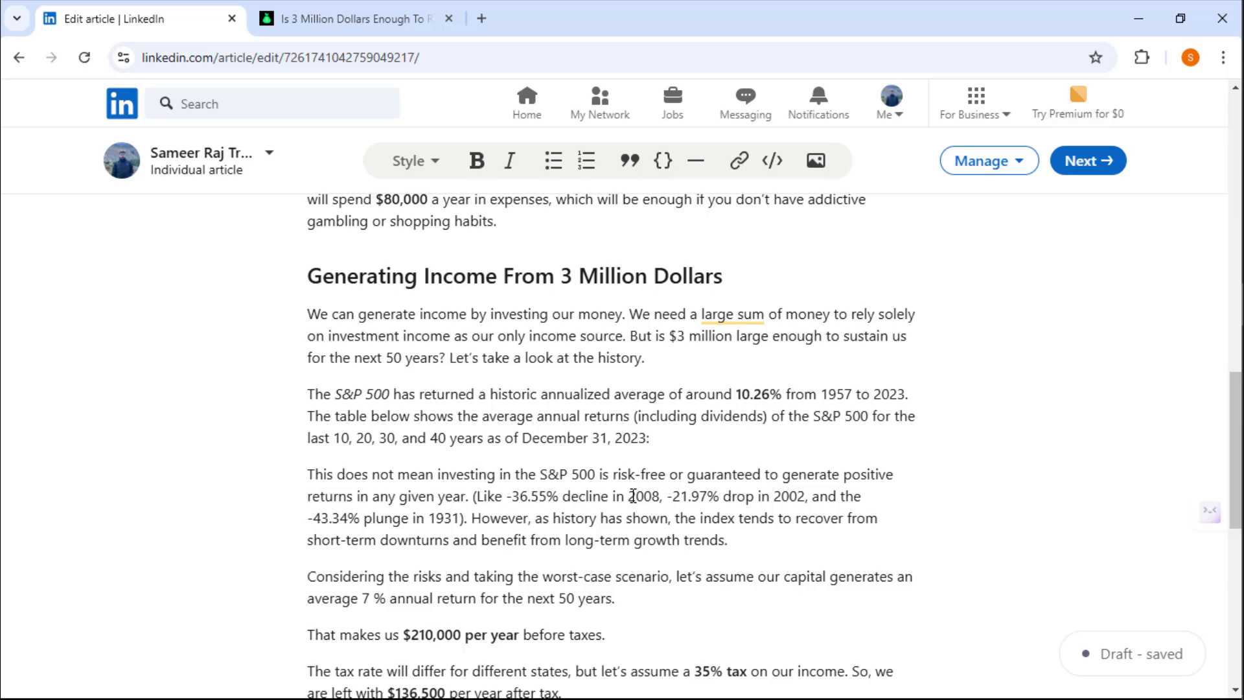
scroll(420, 537, "down", 1)
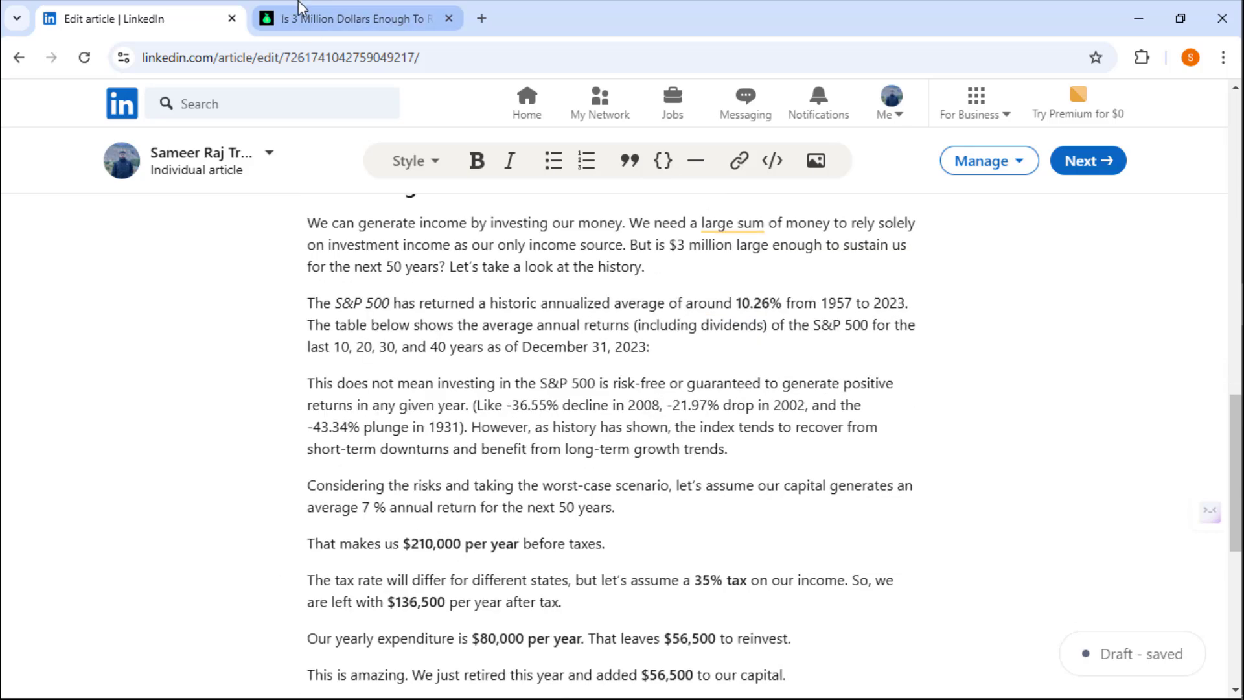
Step: Show the blog's S&P 500 average annual returns table for the last 10–40 years
left_click(314, 6)
scroll(341, 397, "up", 10)
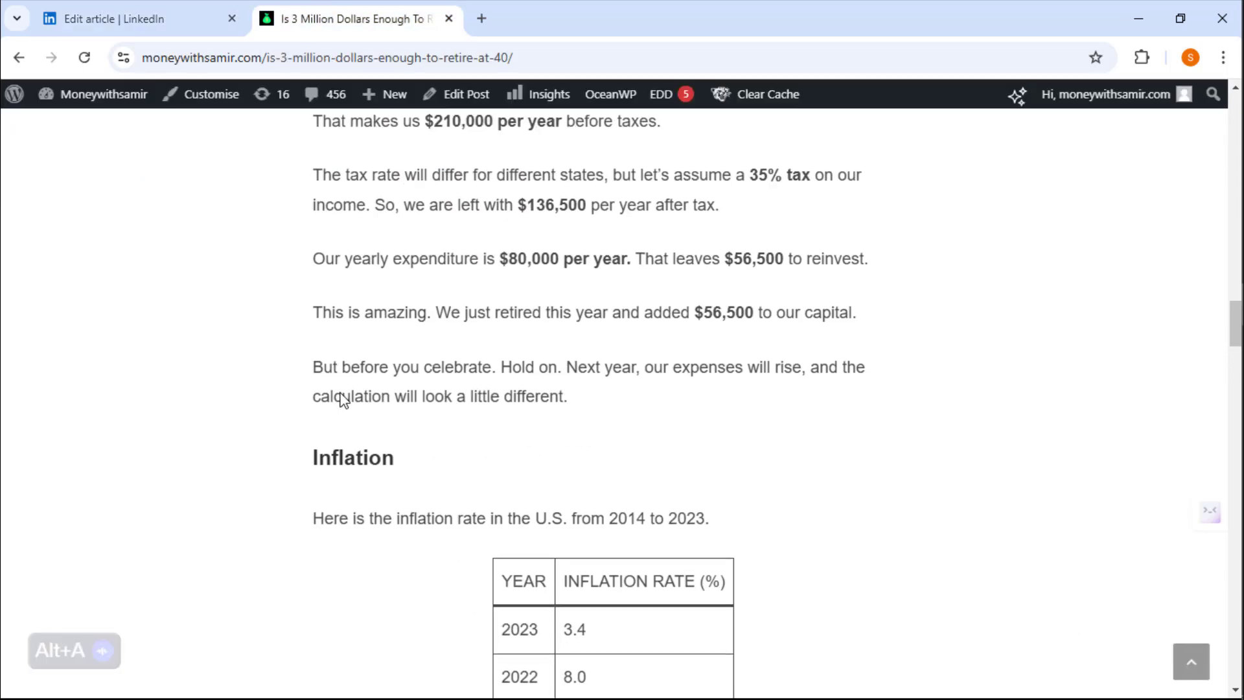
scroll(341, 397, "up", 6)
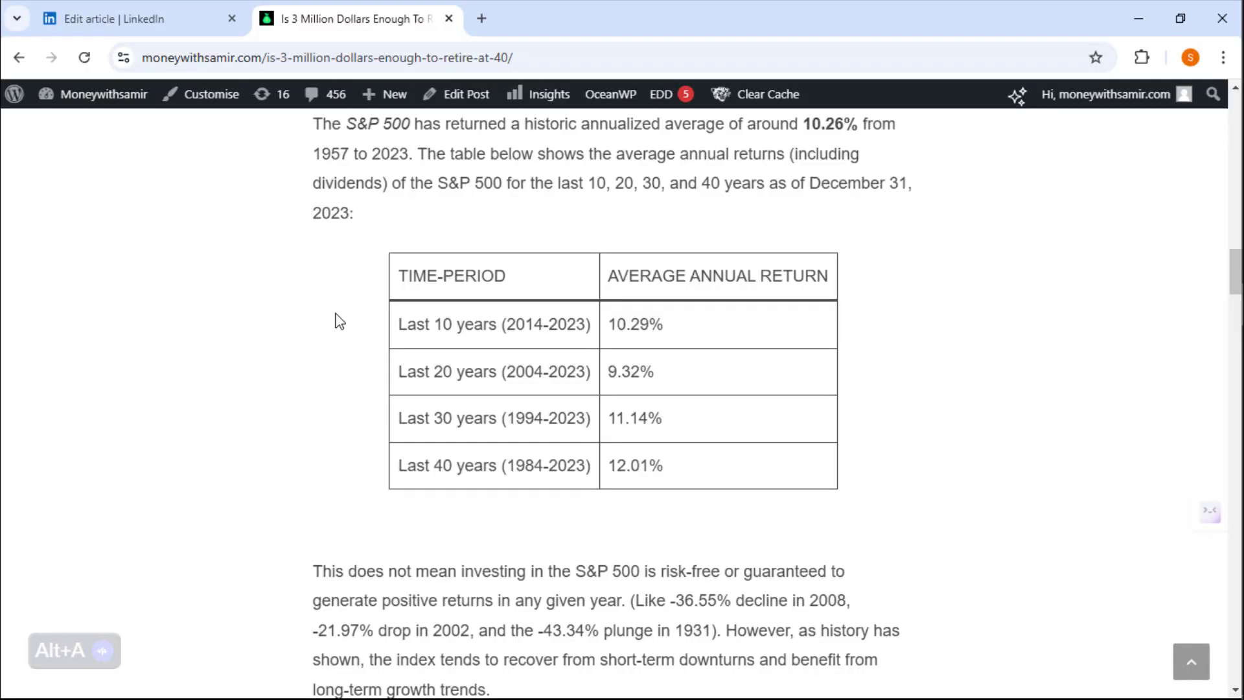
Step: Open chatgpt.com in a new browser tab
left_click(481, 22)
type("chat.openai.com")
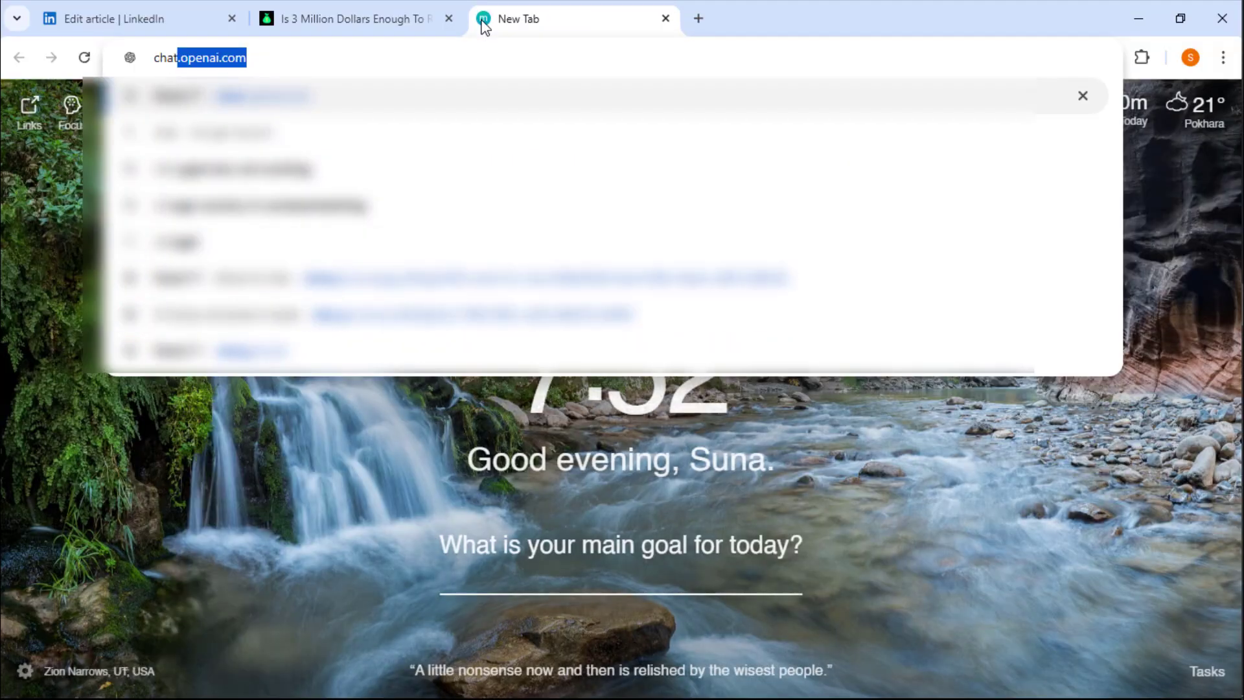
key("Return")
Step: Ask ChatGPT to 'Create a table for the following' using the blog's S&P 500 returns data
left_click(323, 13)
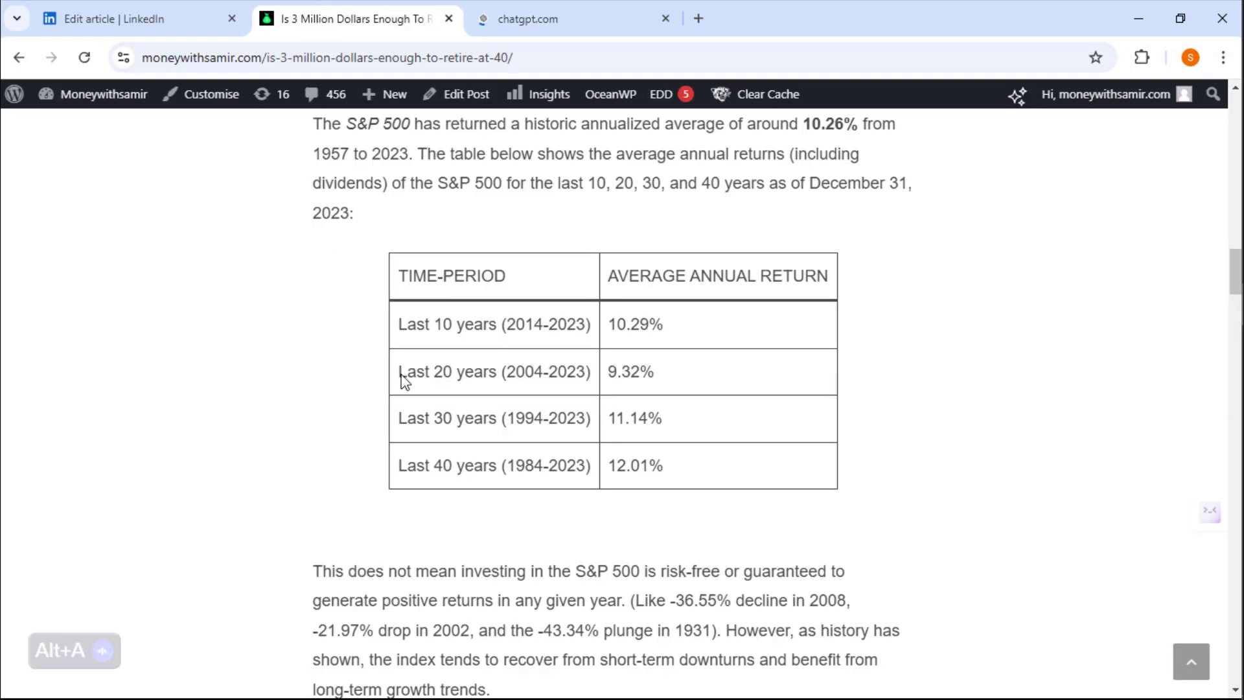
left_click_drag(399, 276, 712, 464)
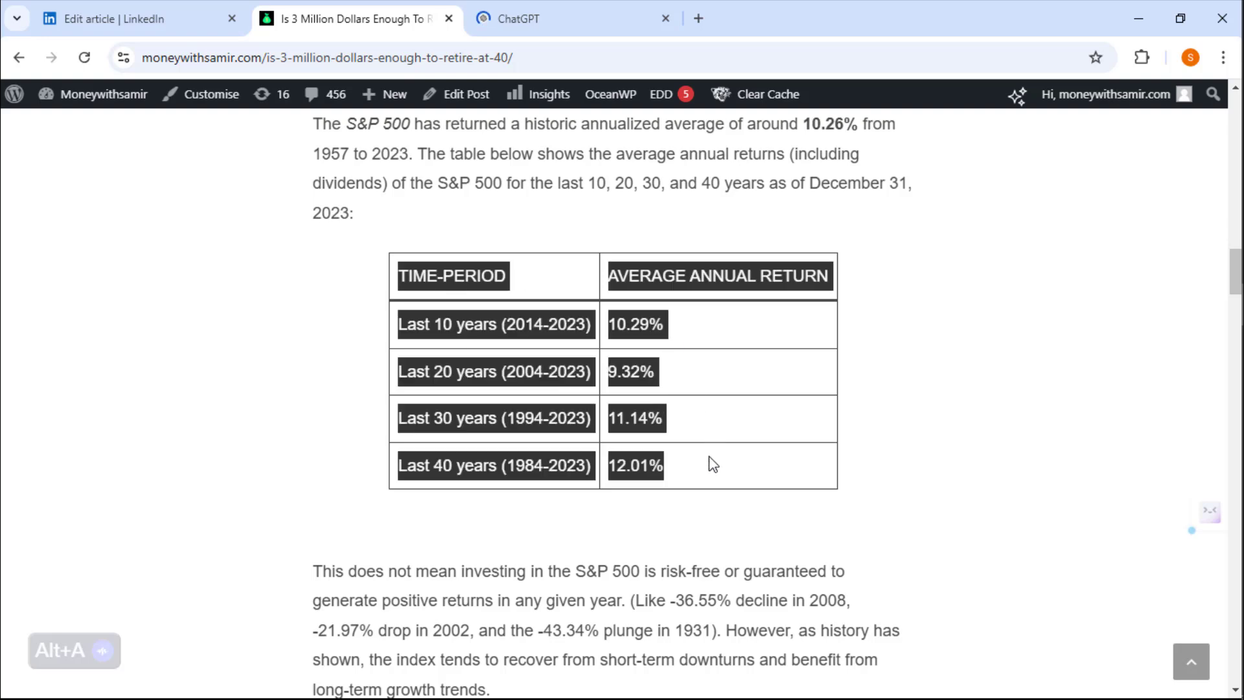
left_click(592, 10)
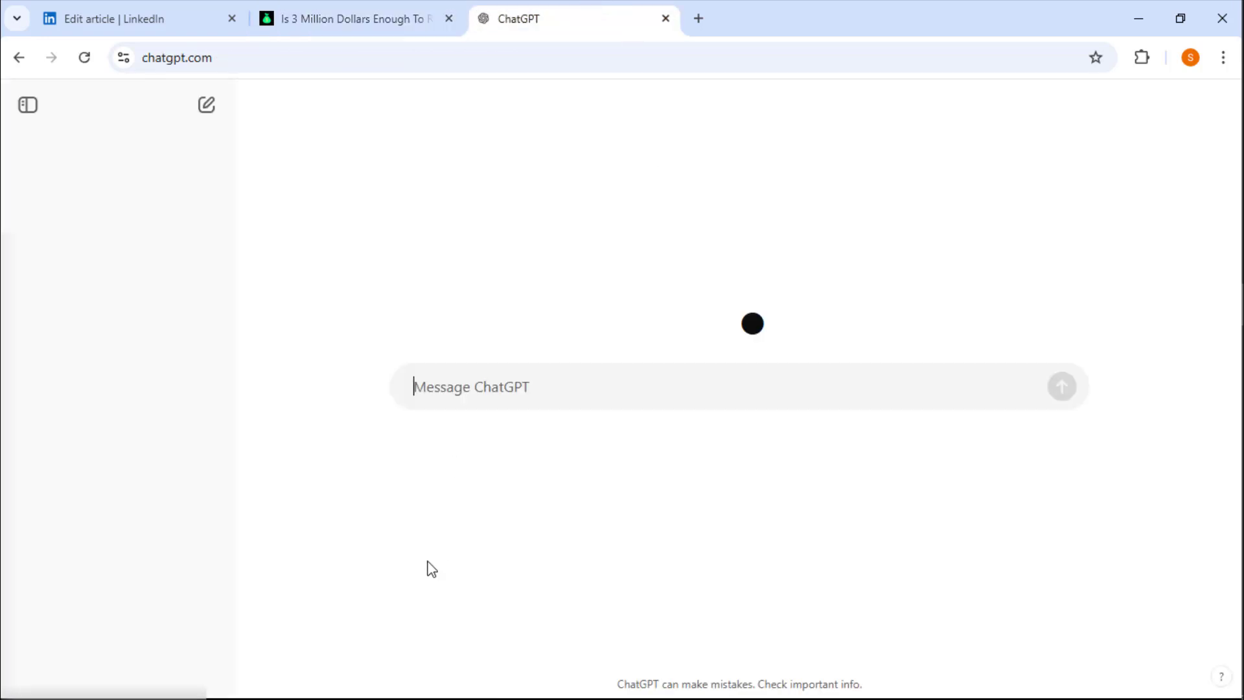
left_click(516, 397)
type("Create a")
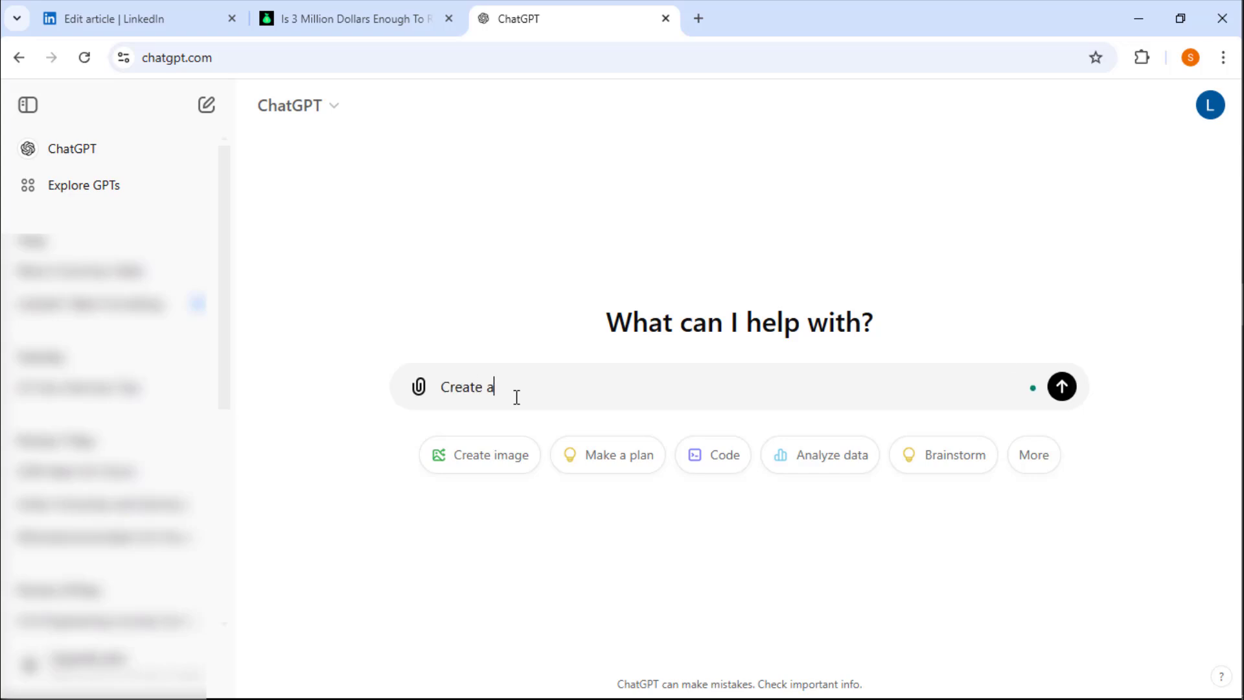
type(" table for the following")
type("\"")
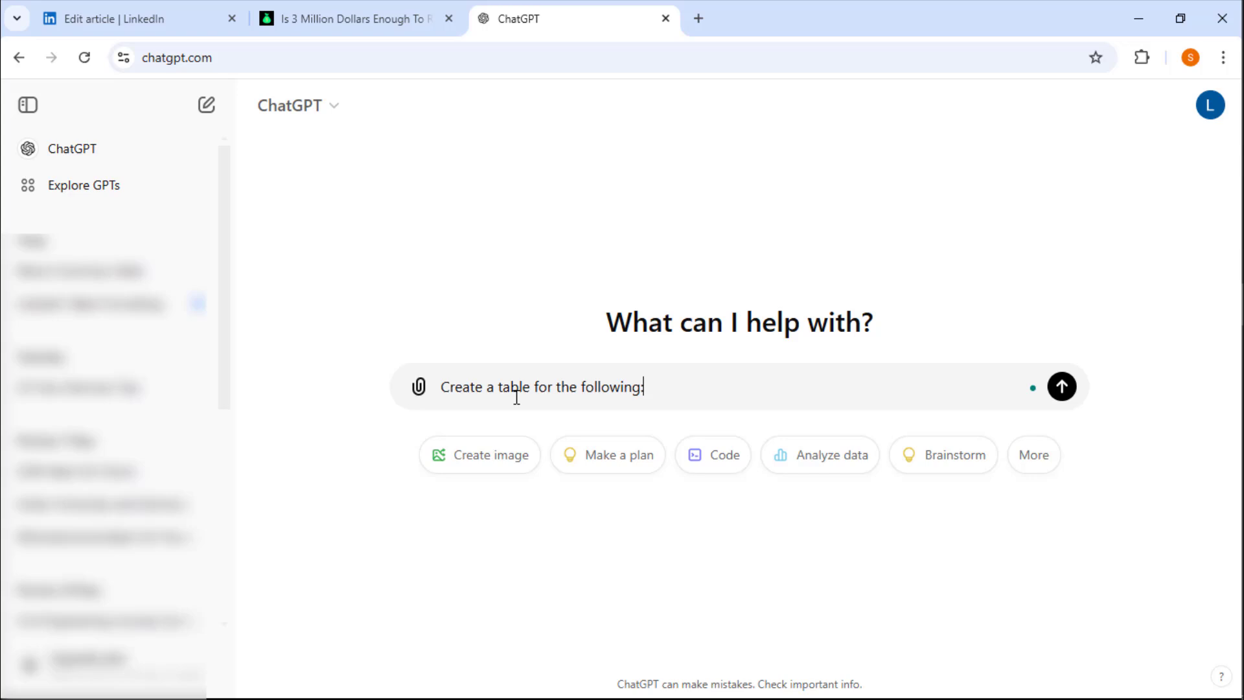
key("shift+Return")
key("Return")
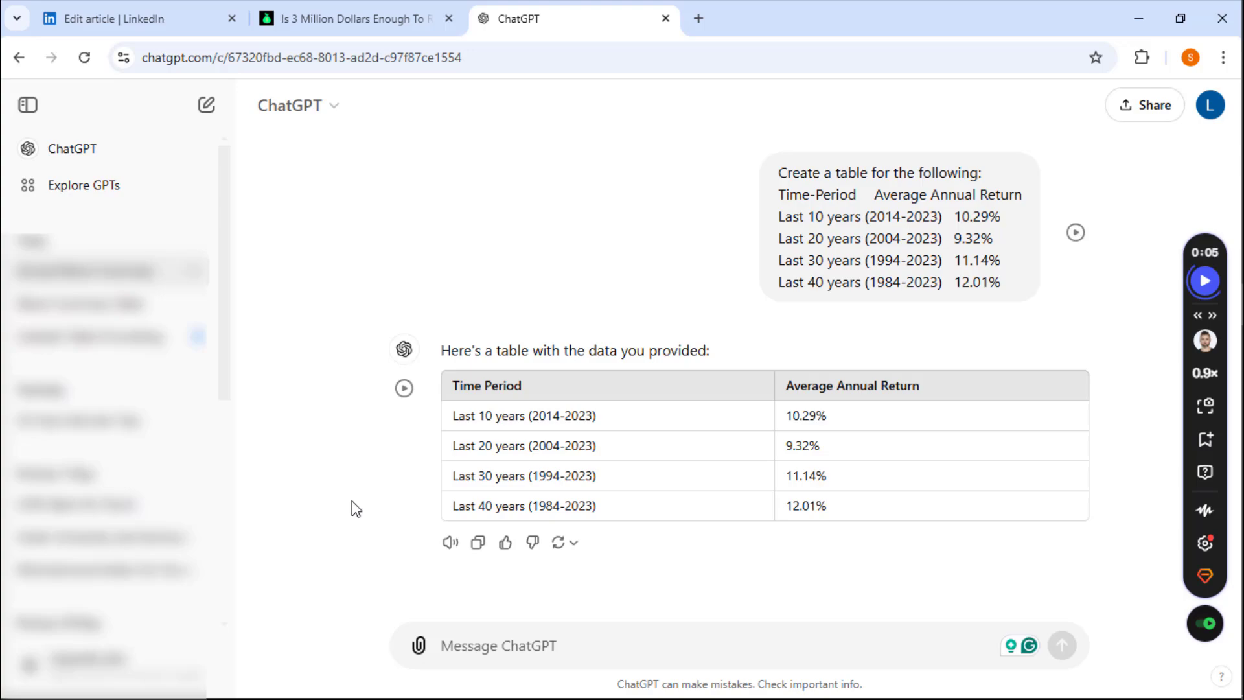
Step: Crop the screenshot edges tightly around the Time Period / Average Annual Return table
mouse_move(1231, 369)
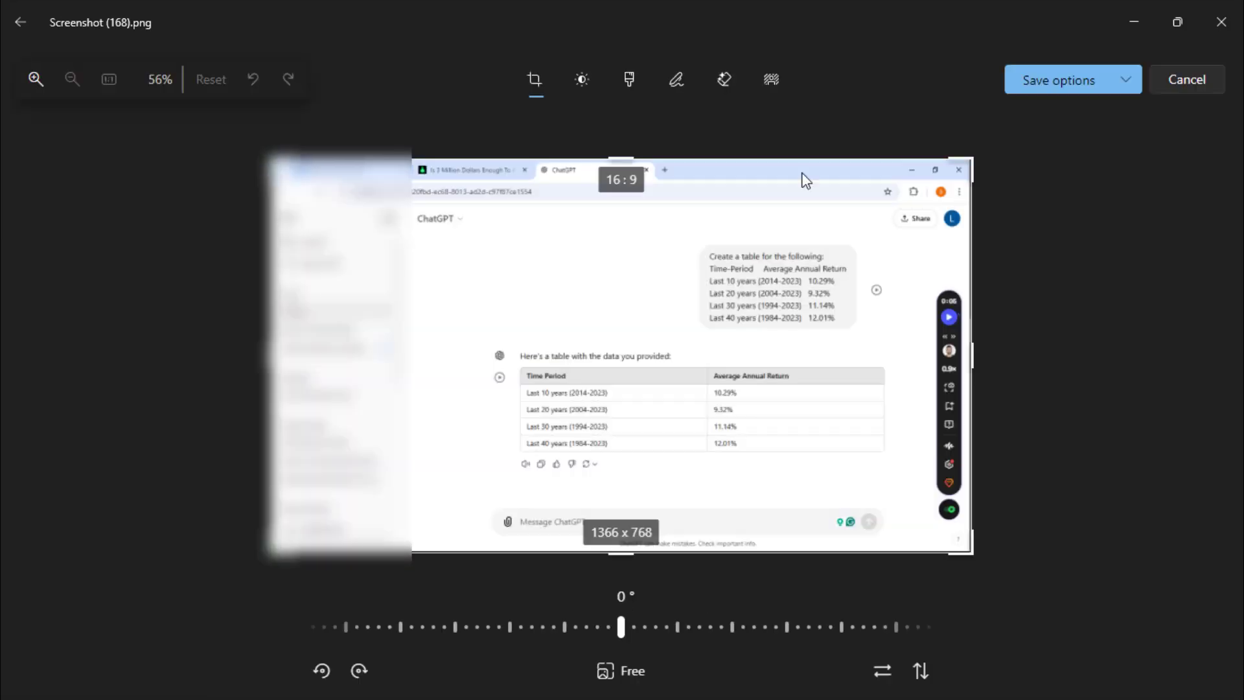
left_click_drag(634, 174, 632, 333)
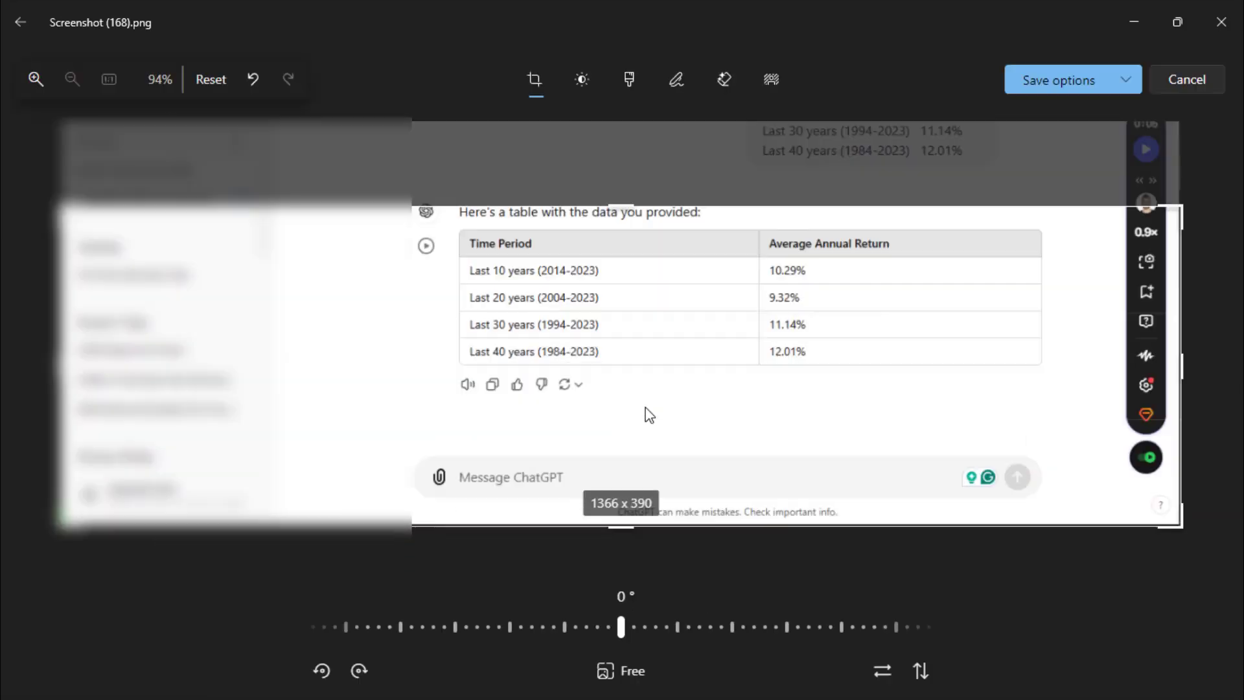
left_click_drag(626, 526, 647, 356)
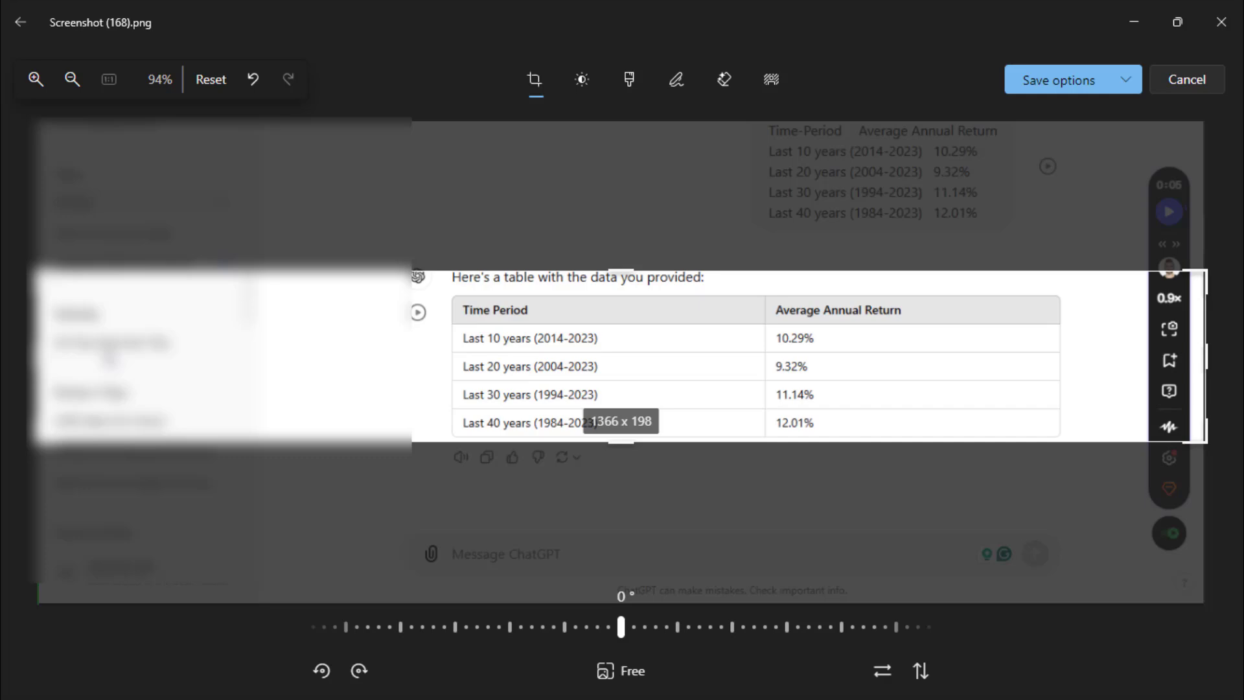
left_click_drag(40, 358, 461, 365)
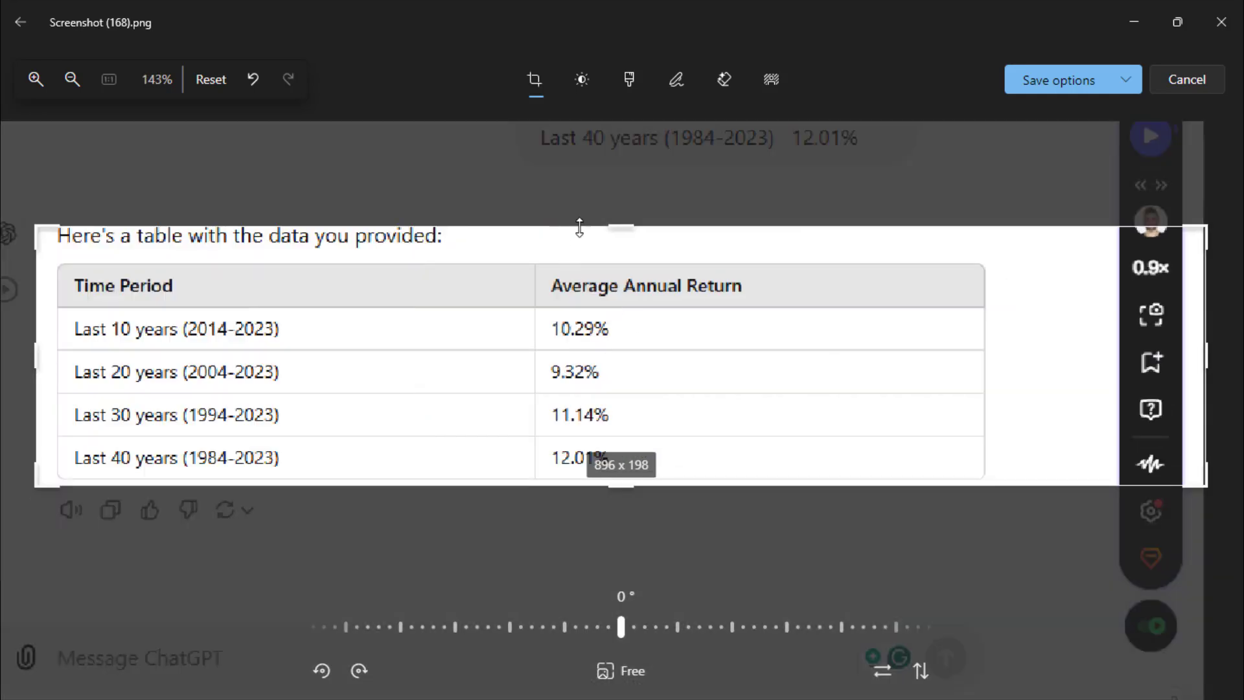
left_click_drag(616, 227, 622, 253)
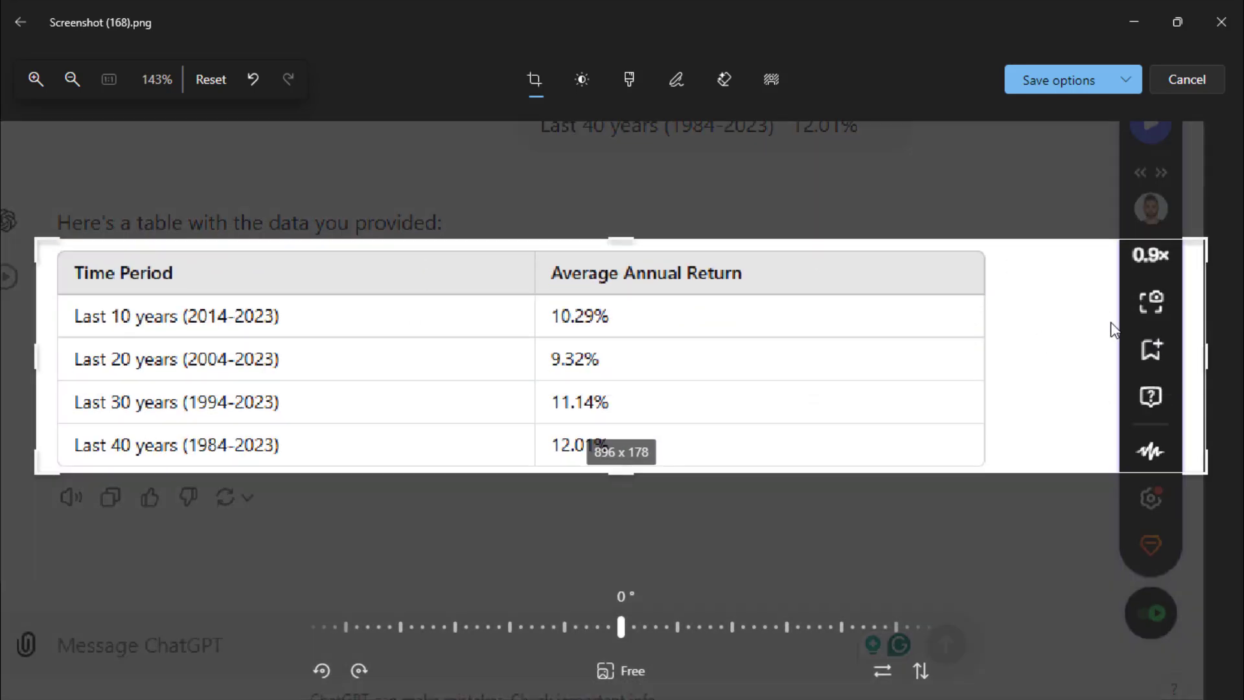
left_click_drag(1208, 353, 1012, 392)
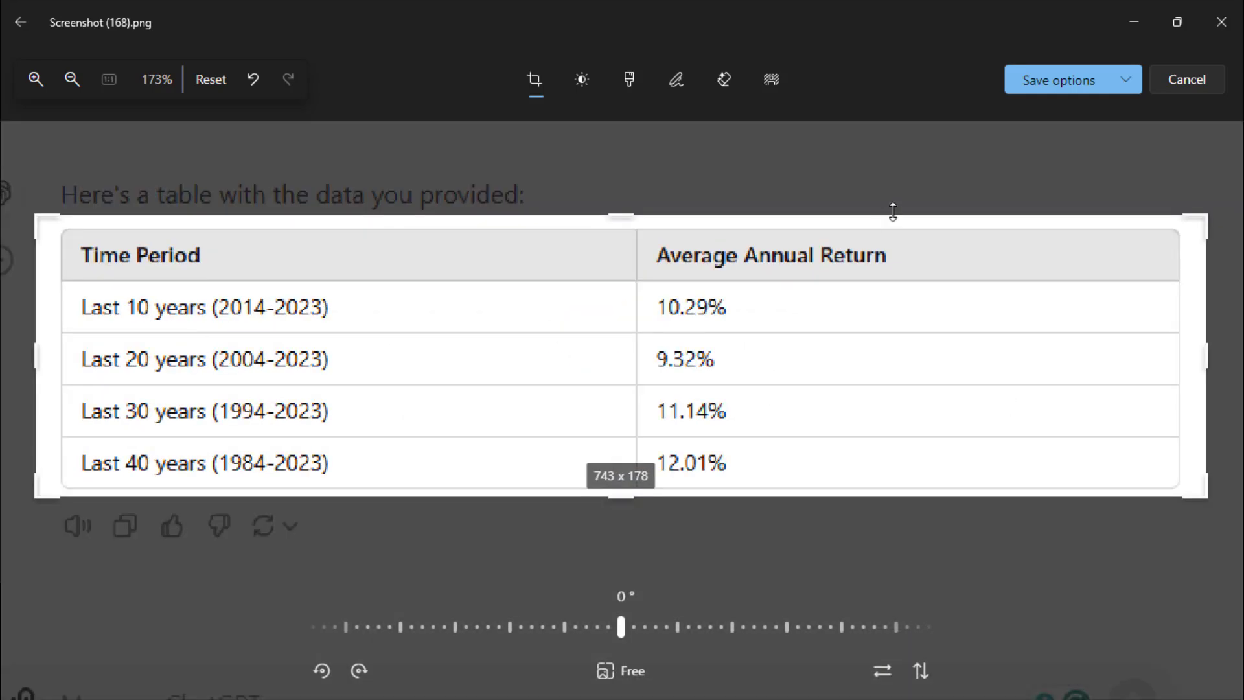
Step: Save the cropped table image and return to the LinkedIn draft
left_click(1049, 80)
left_click(1043, 138)
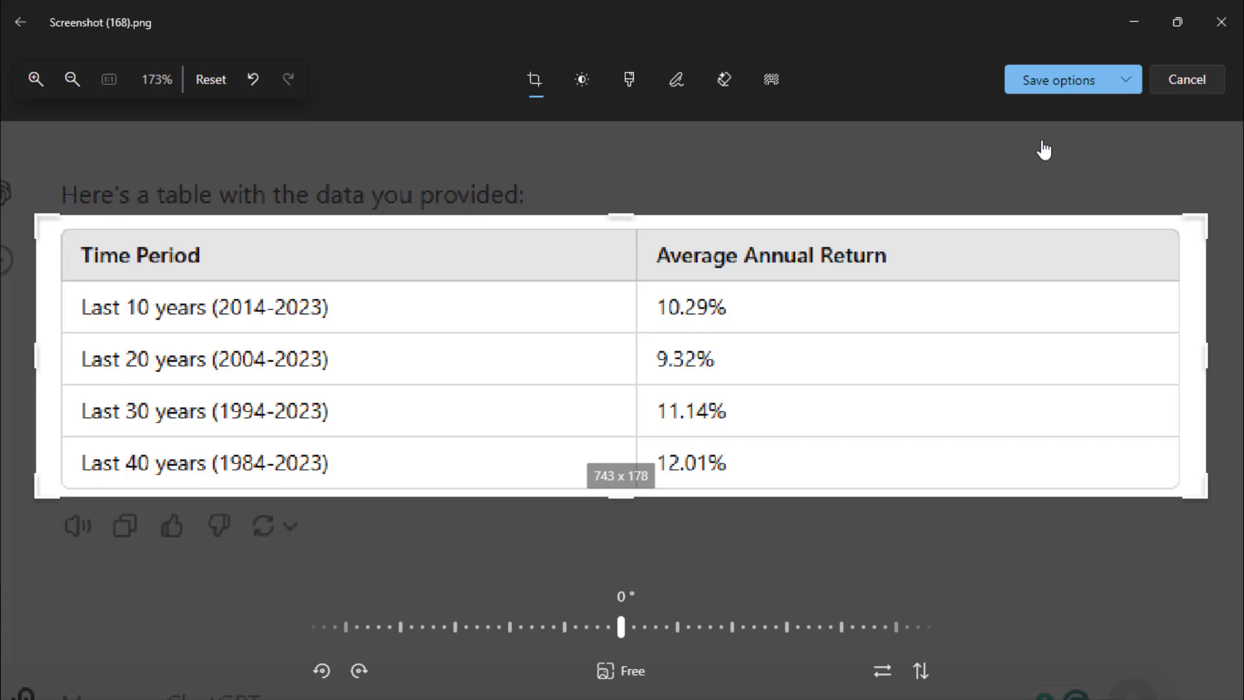
left_click(222, 688)
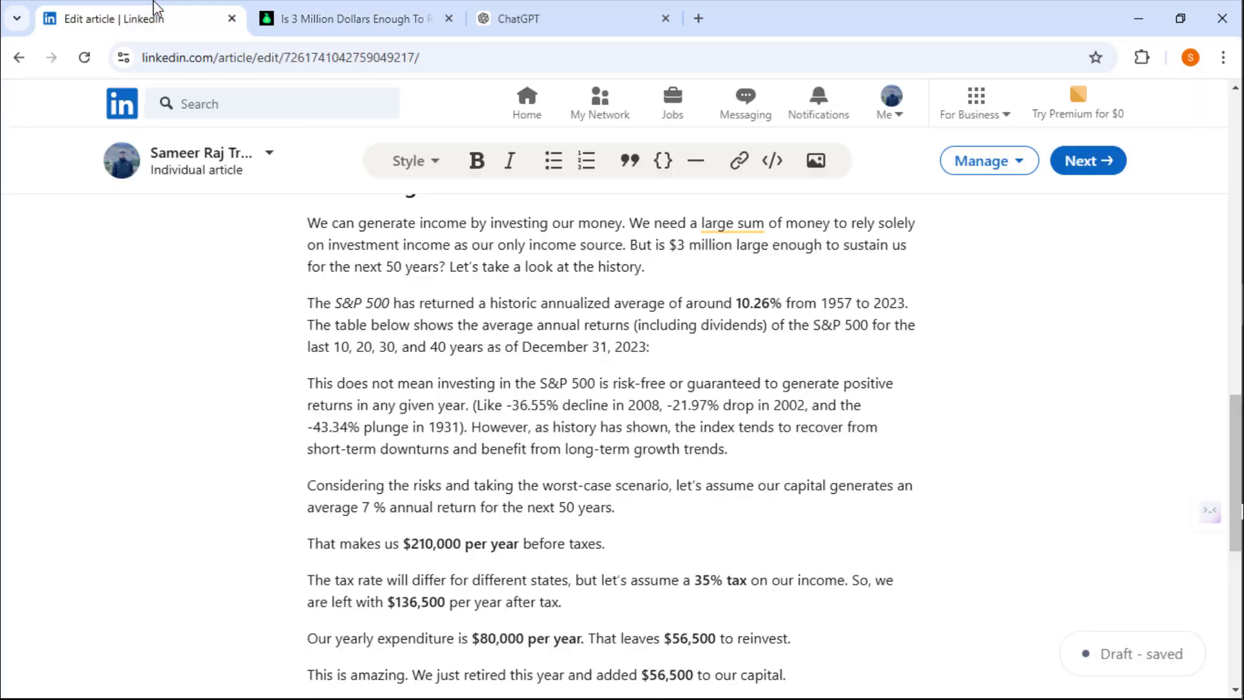
Step: Add an empty paragraph after 'December 31, 2023:' and upload the cropped returns table image
left_click(675, 355)
key("Return")
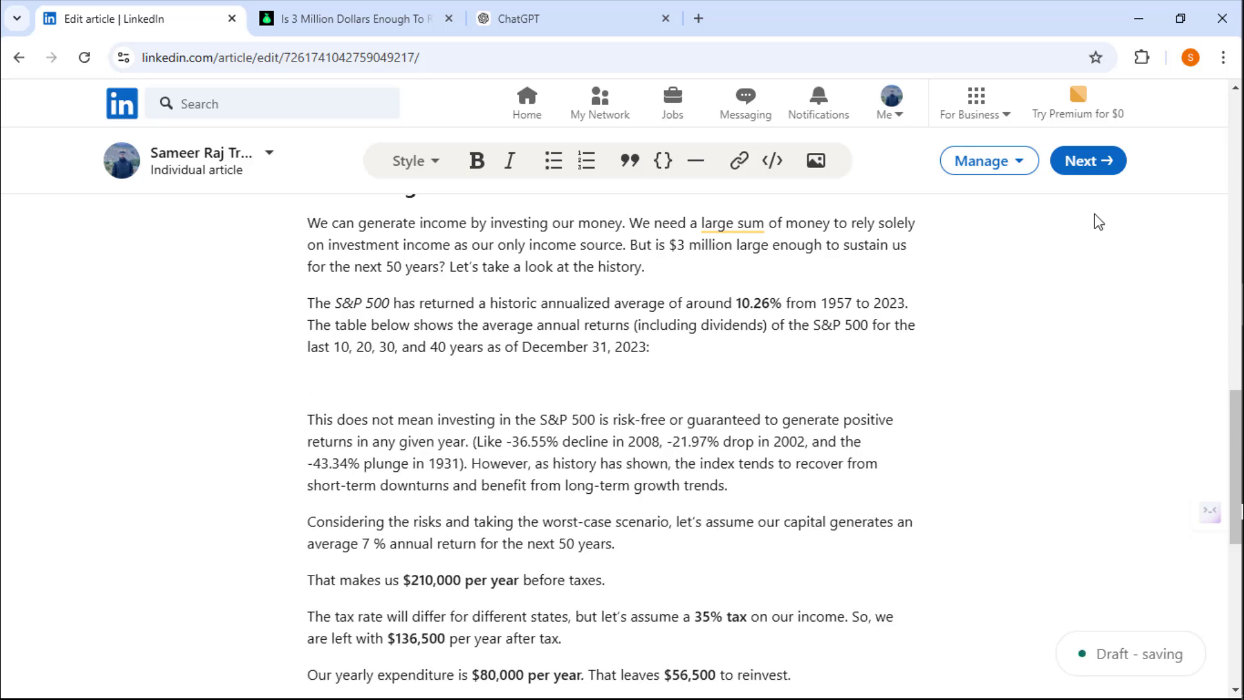
left_click(811, 165)
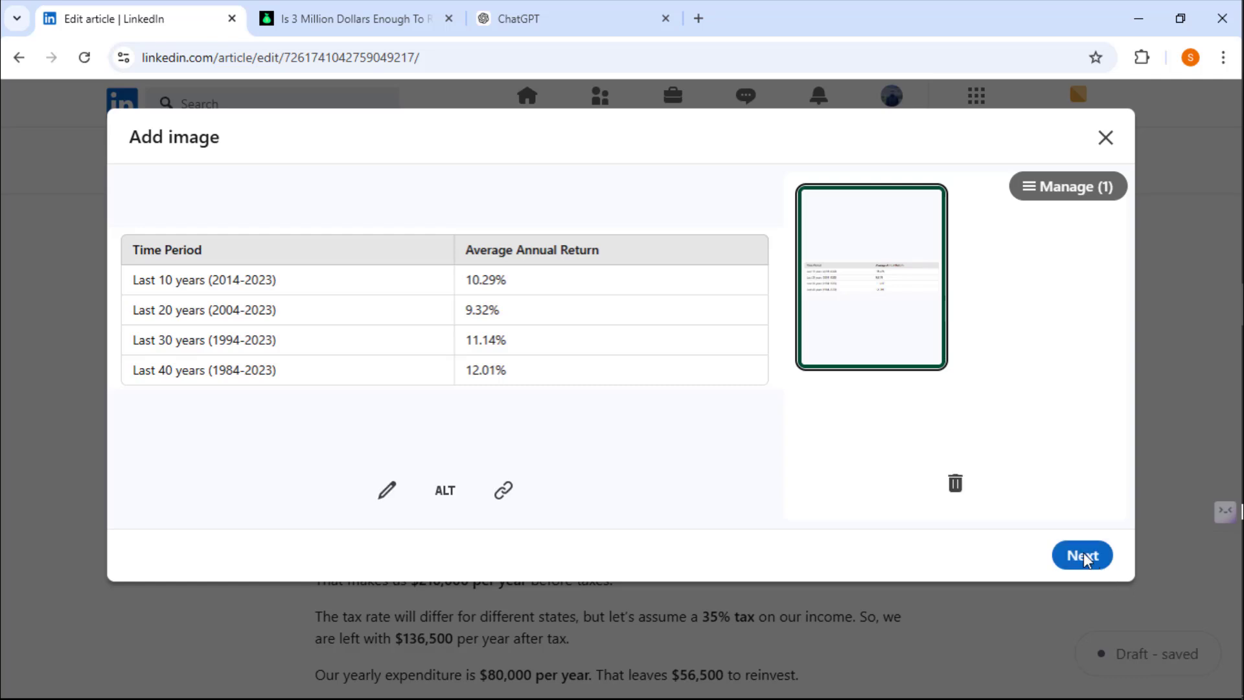
Step: Insert the S&P 500 returns table image below the 'December 31, 2023:' paragraph
left_click(1083, 556)
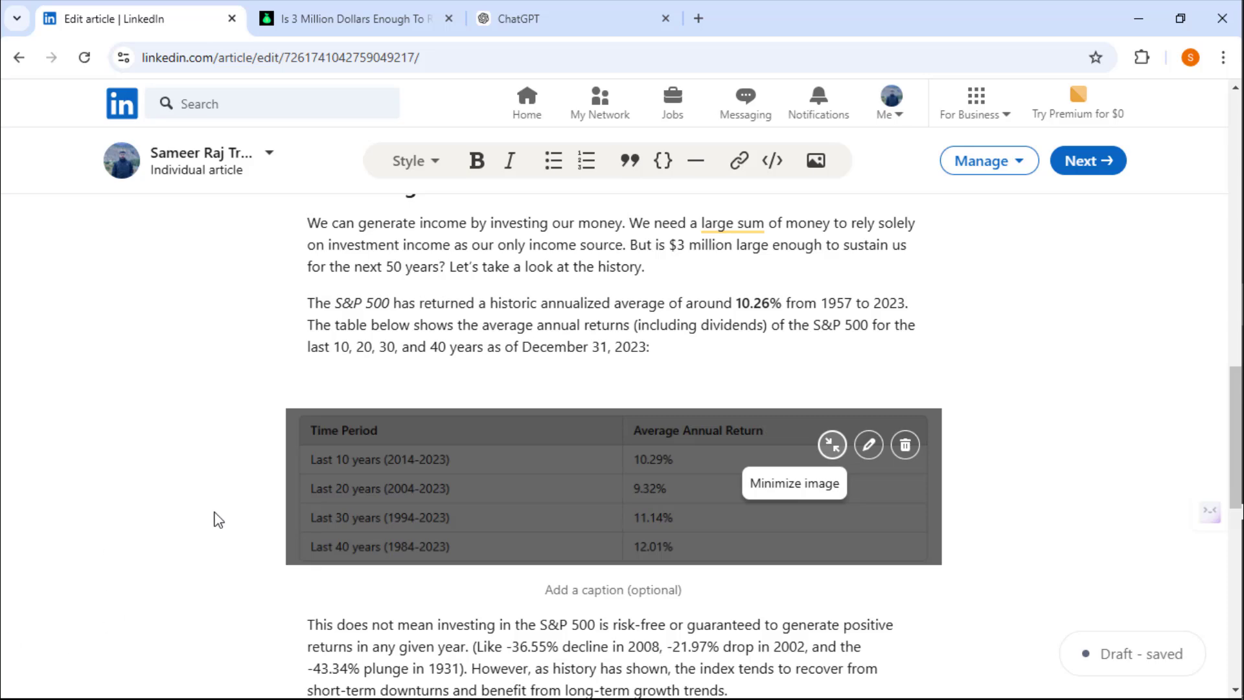
scroll(185, 530, "down", 3)
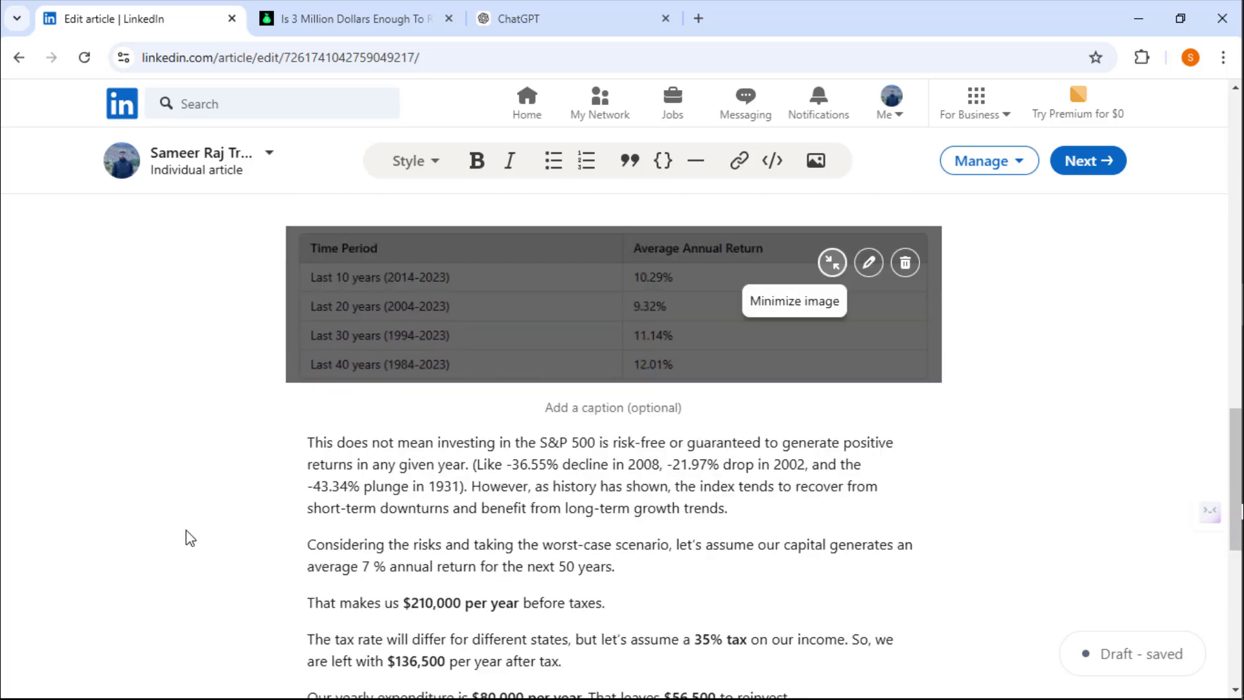